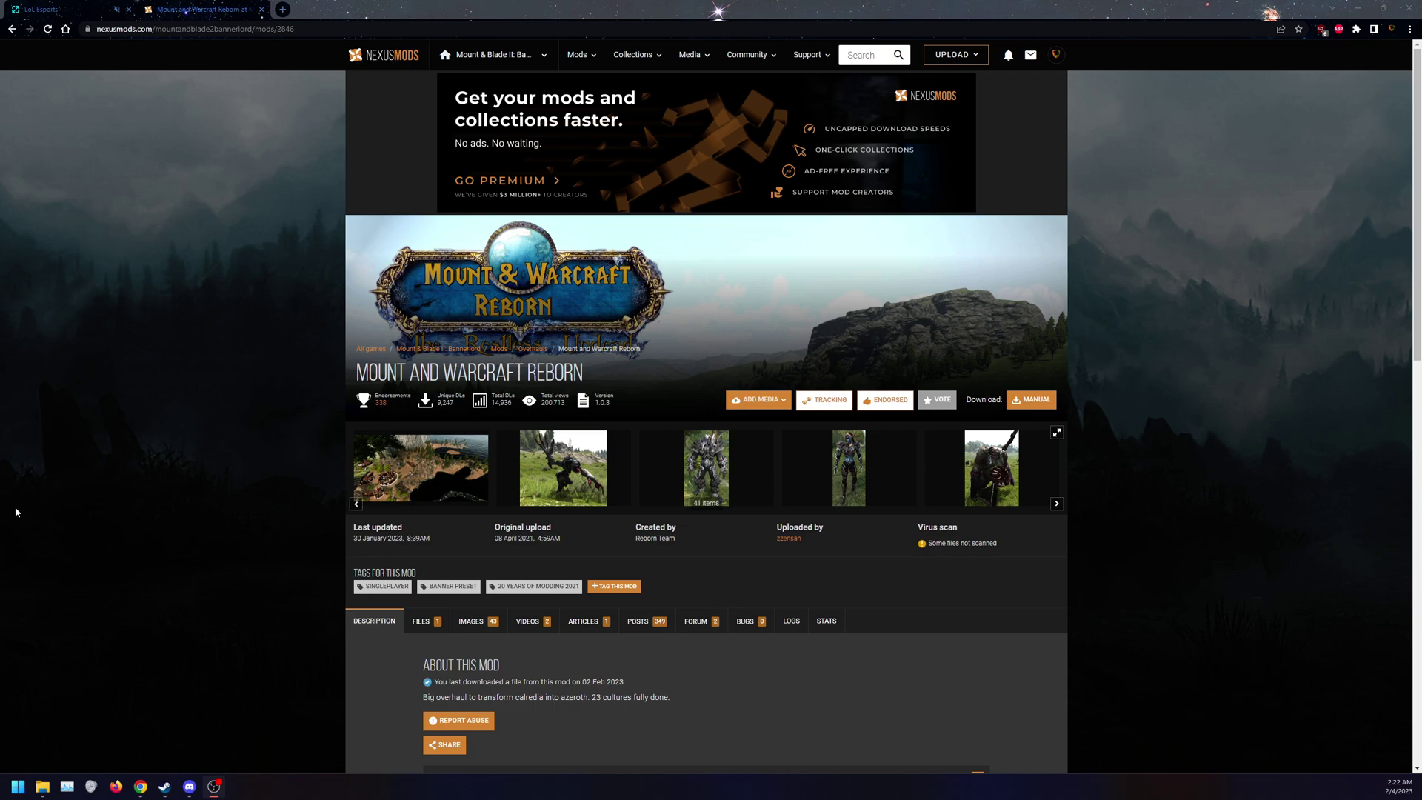
# Open the files of the Mount and Warcraft Reborn mod and request the manual download of its main file
pyautogui.scroll(-2, 229, 540)
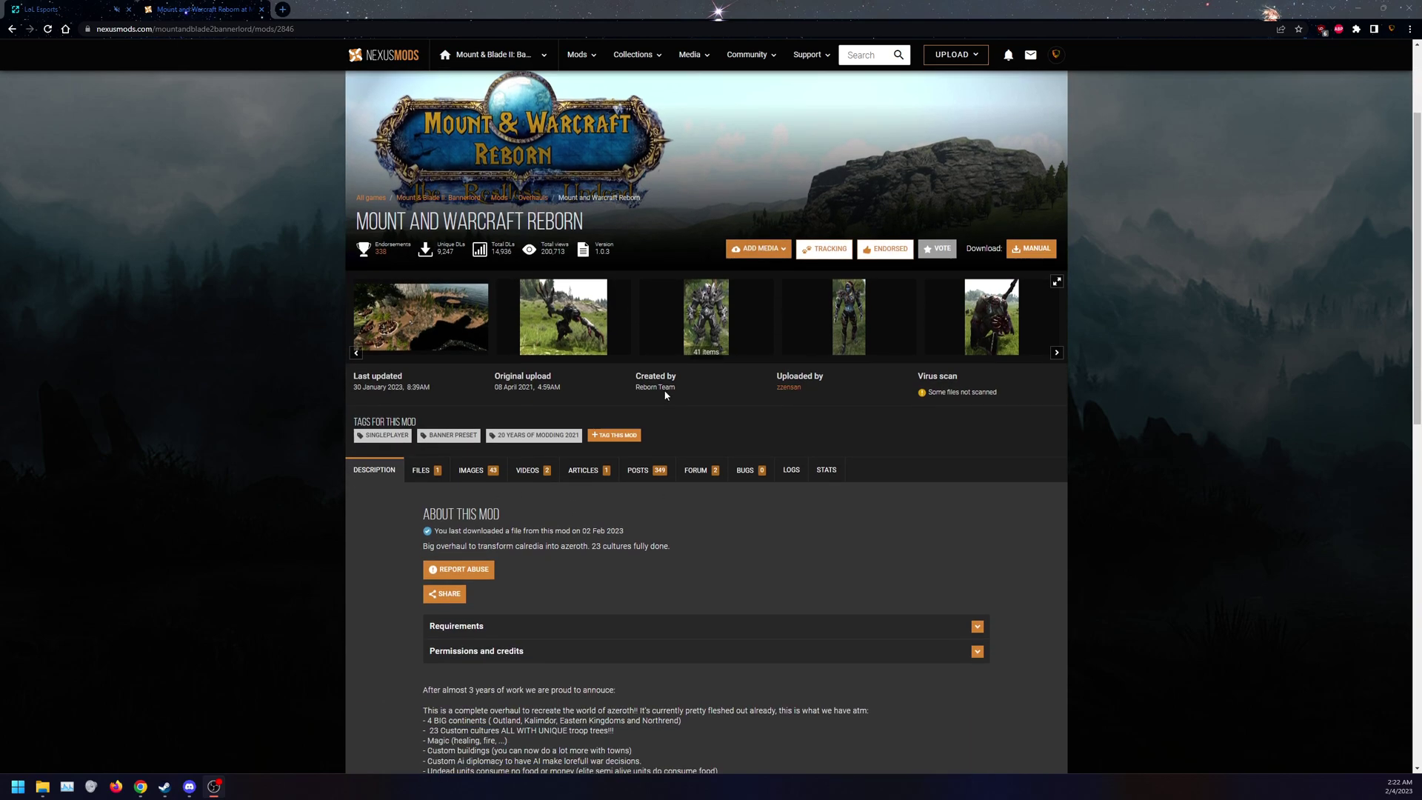
pyautogui.click(436, 467)
pyautogui.scroll(-2, 438, 554)
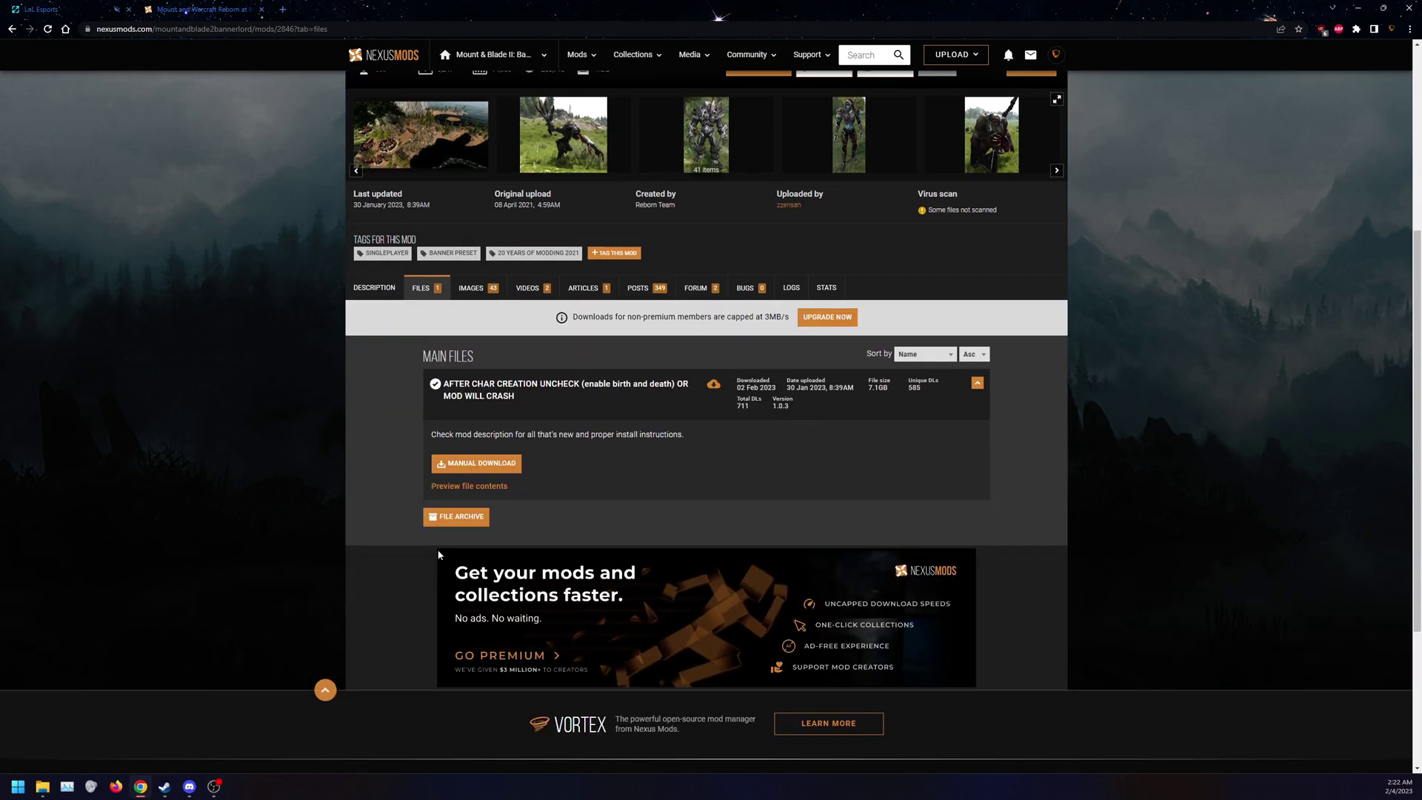
pyautogui.click(490, 460)
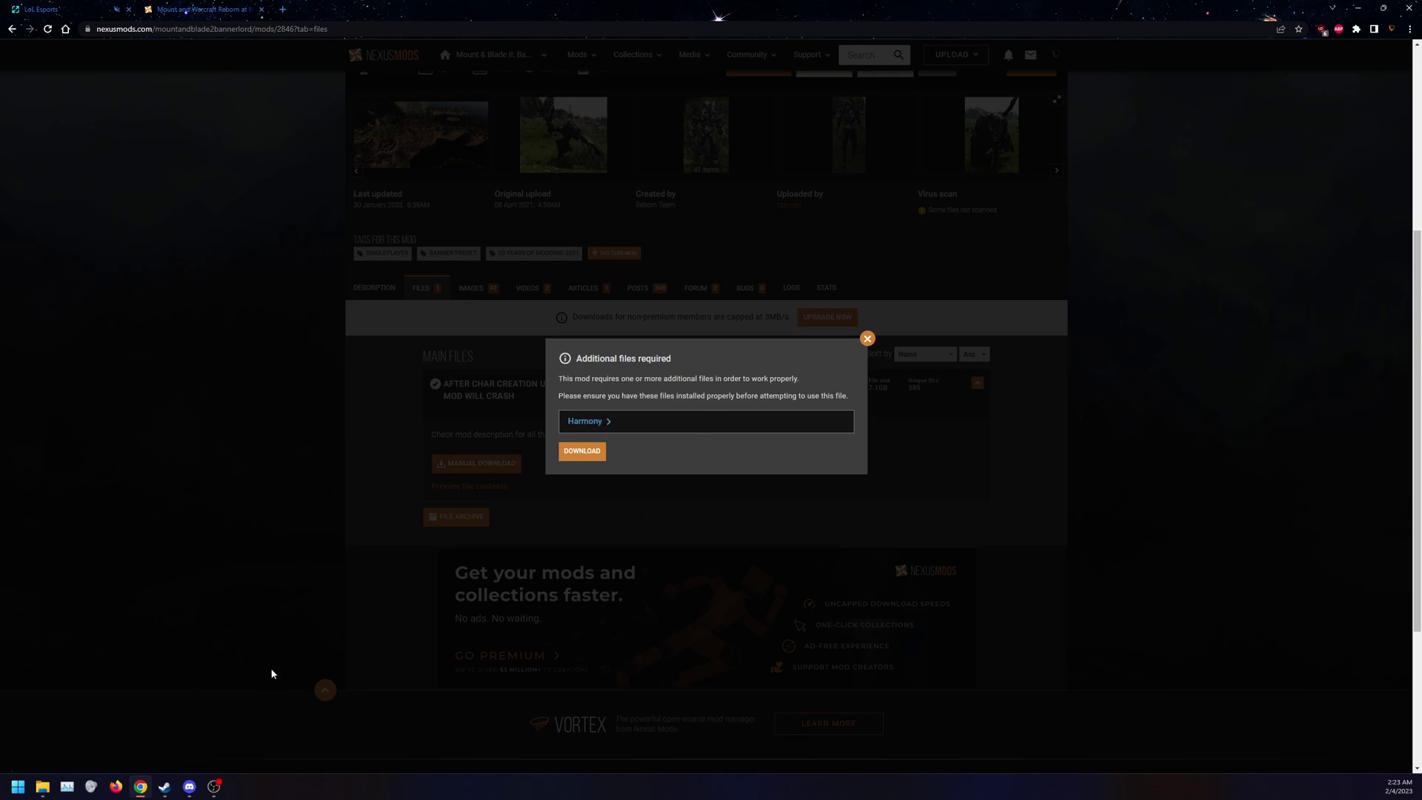
# Switch to Steam, open the Bannerlord Workshop, search it for "harmony" and check the Harmony item's subscription
pyautogui.moveTo(160, 794)
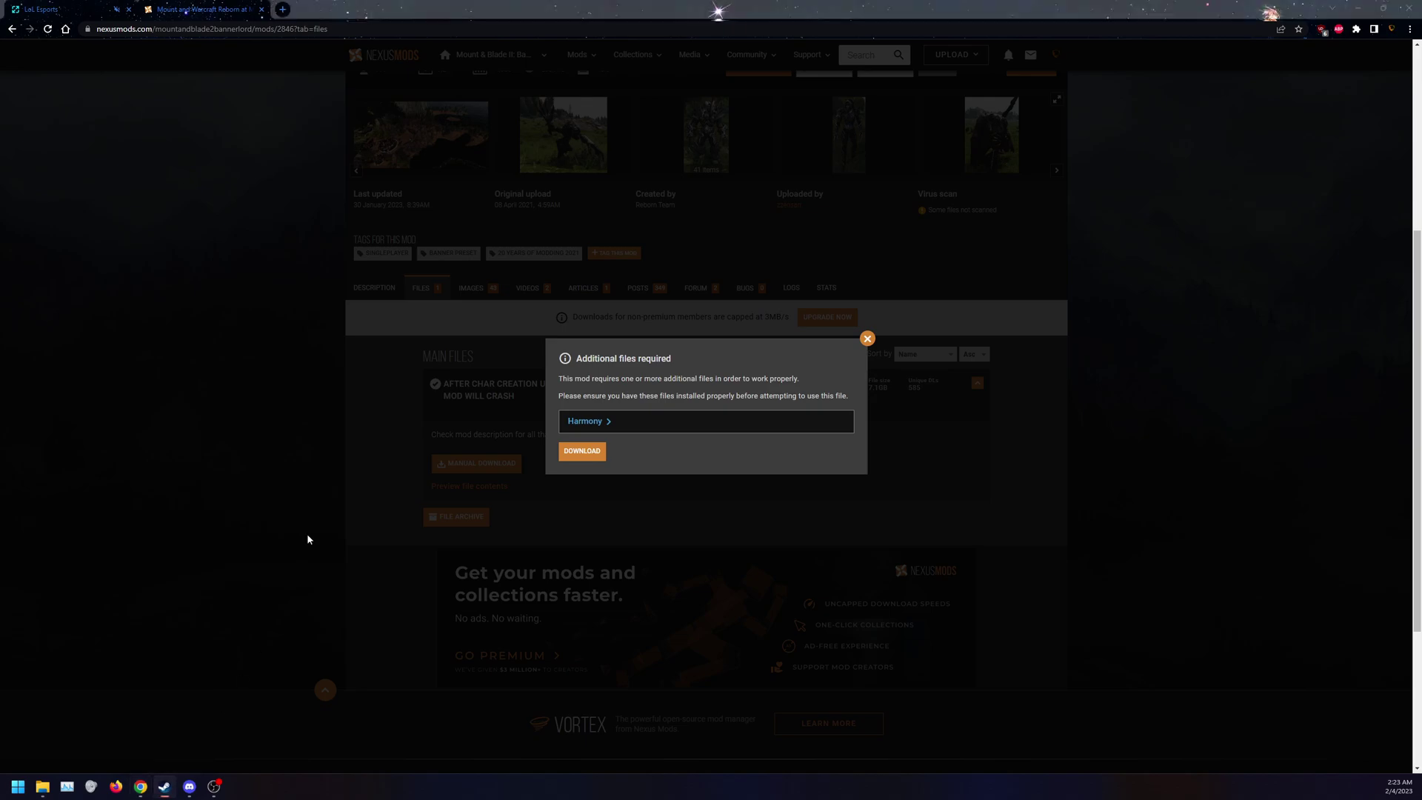
pyautogui.hotkey('alt', 'Tab')
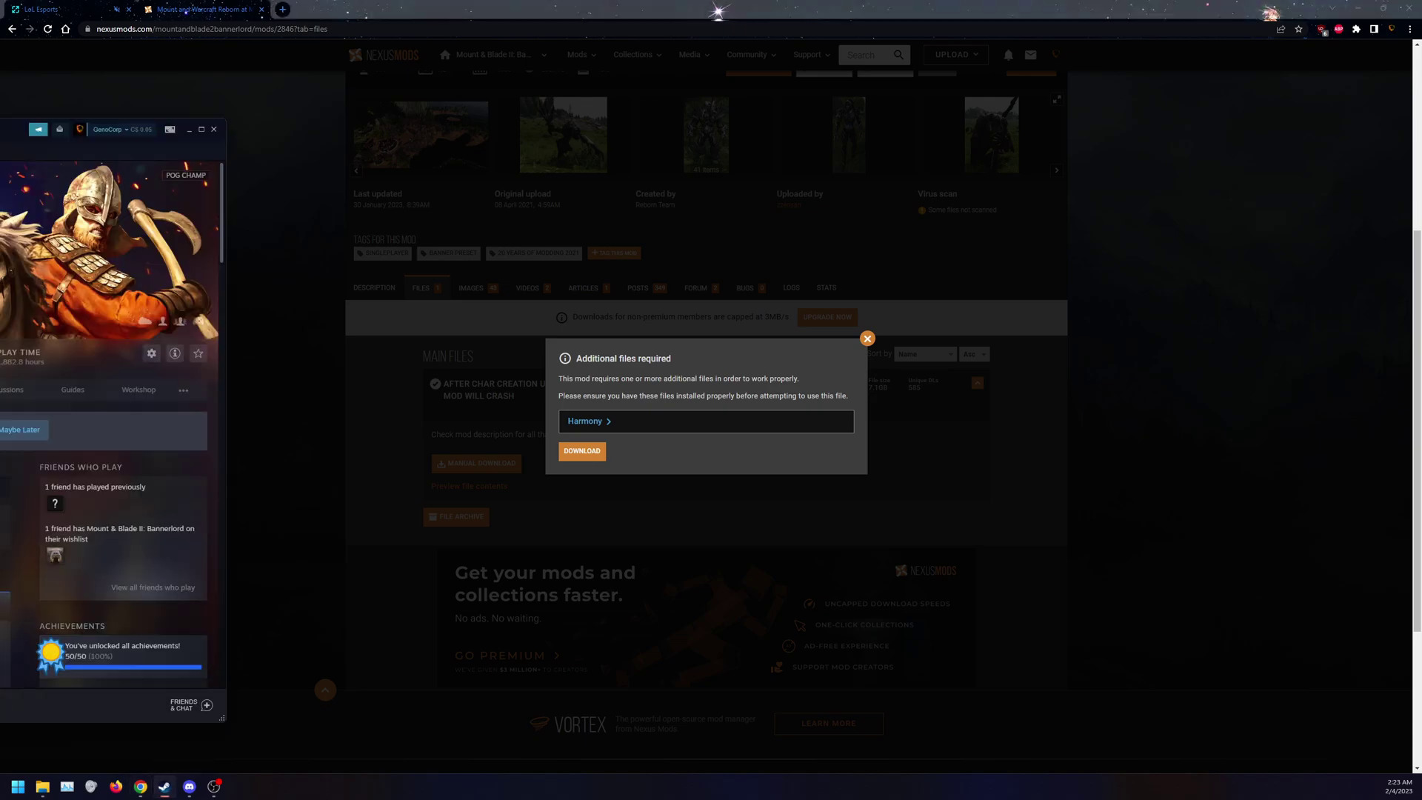
pyautogui.click(860, 381)
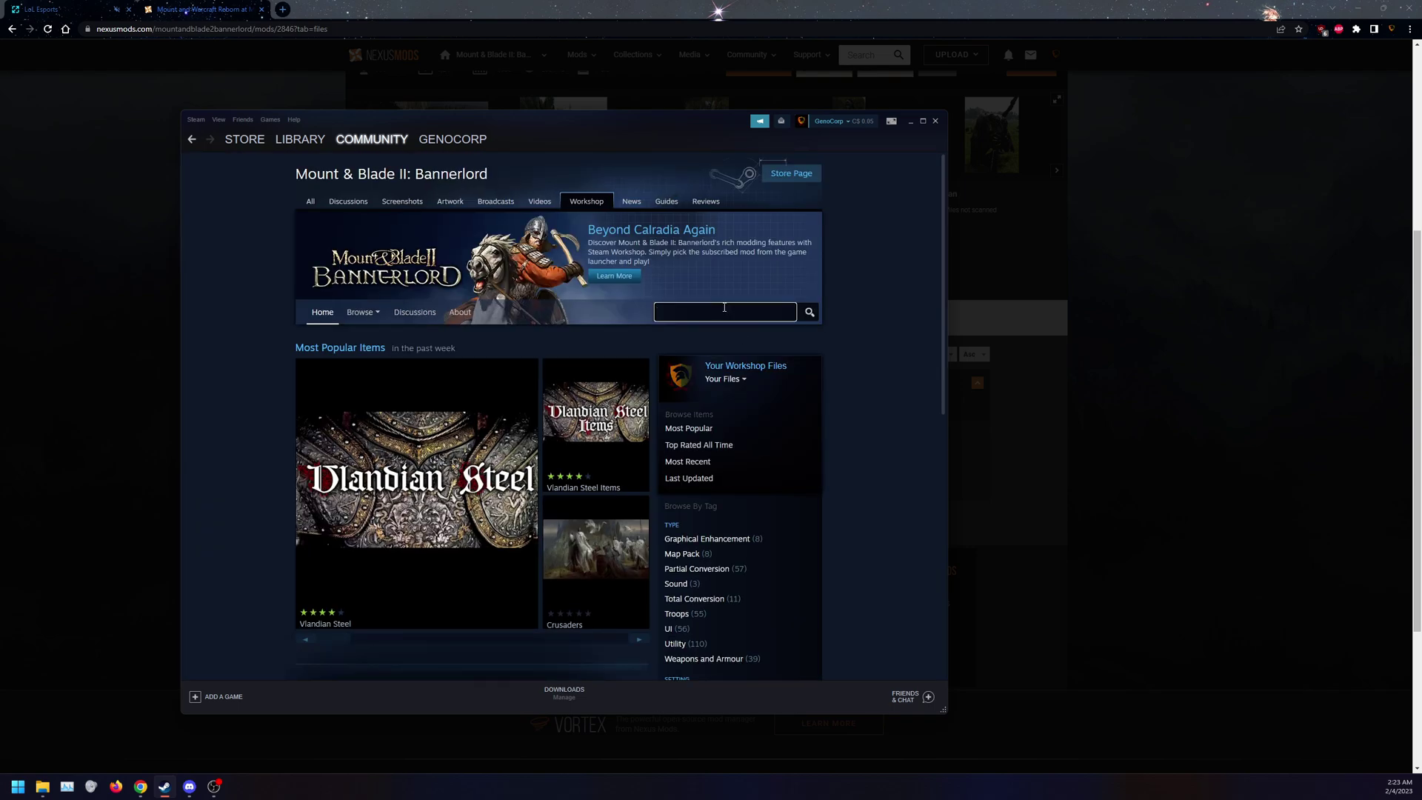
pyautogui.click(724, 308)
pyautogui.write('harmony')
pyautogui.click(809, 311)
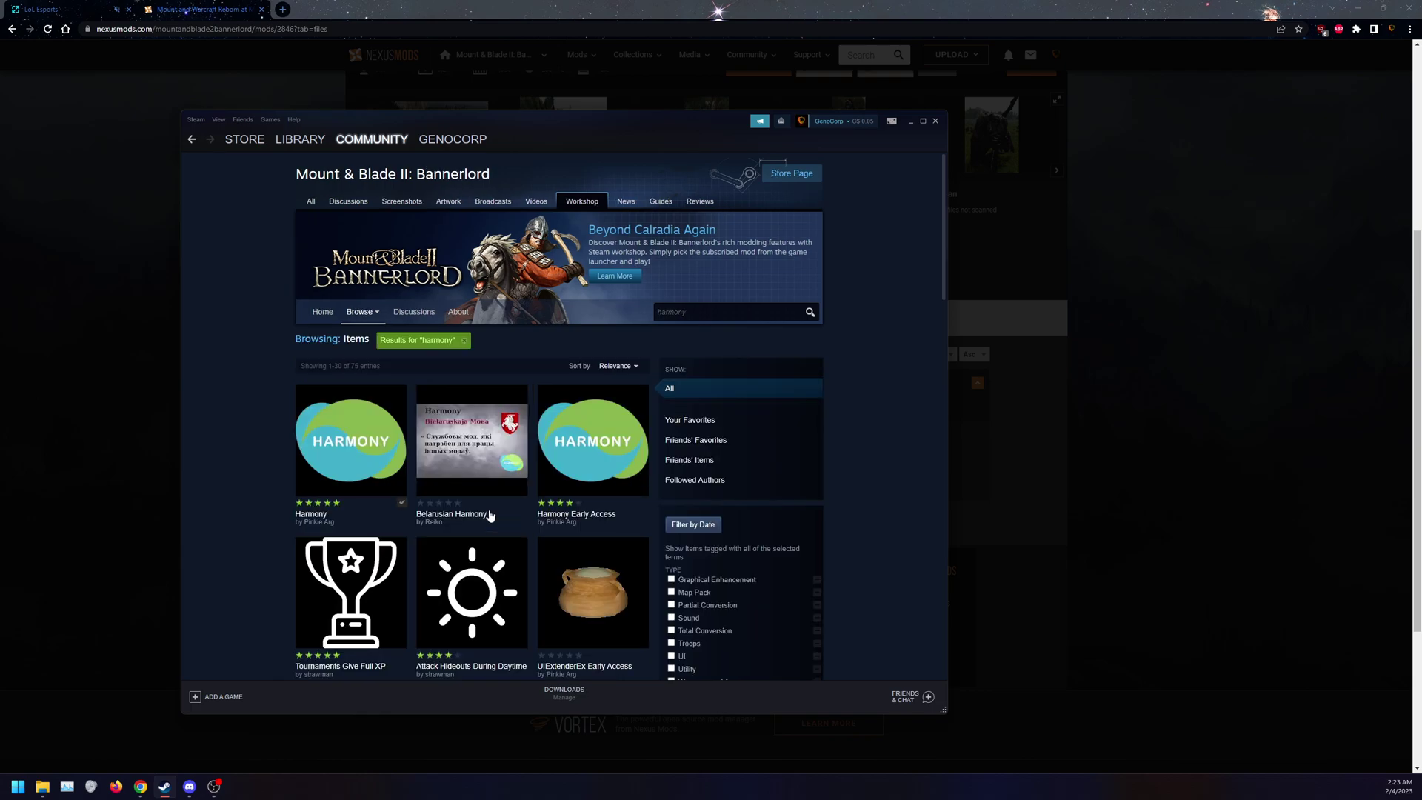
pyautogui.moveTo(357, 470)
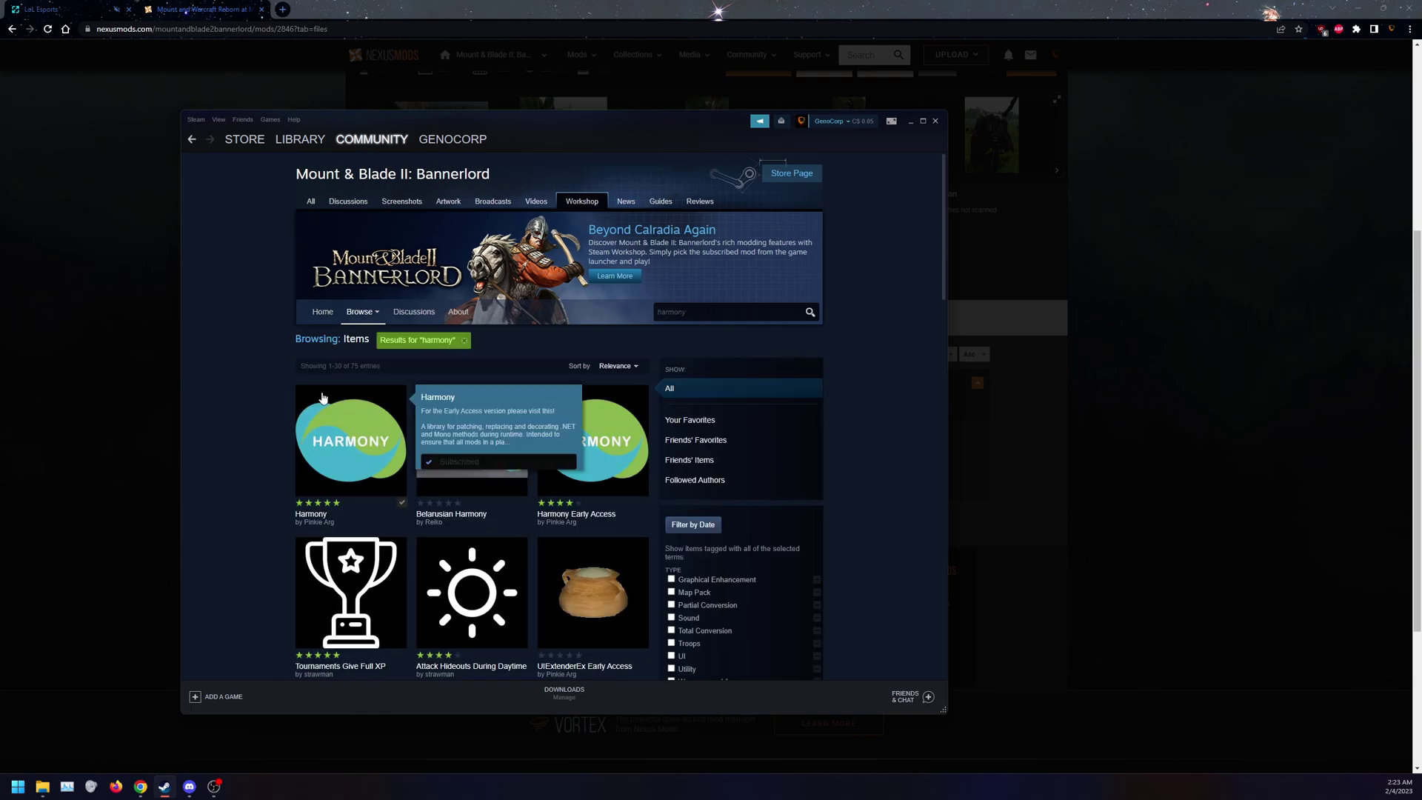
# From the Steam library, review the available beta versions and local file options in Mount & Blade II: Bannerlord's properties
pyautogui.click(317, 142)
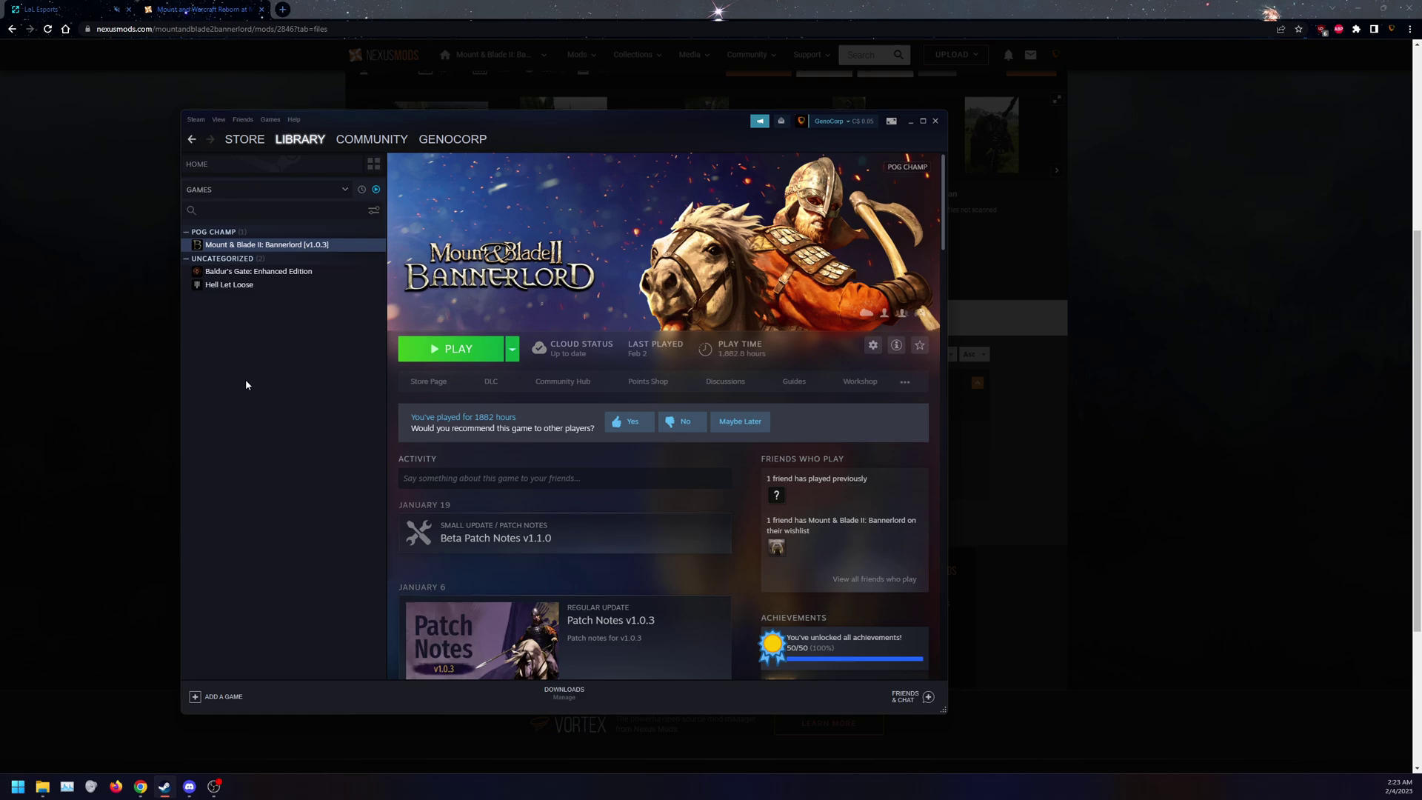
pyautogui.rightClick(321, 245)
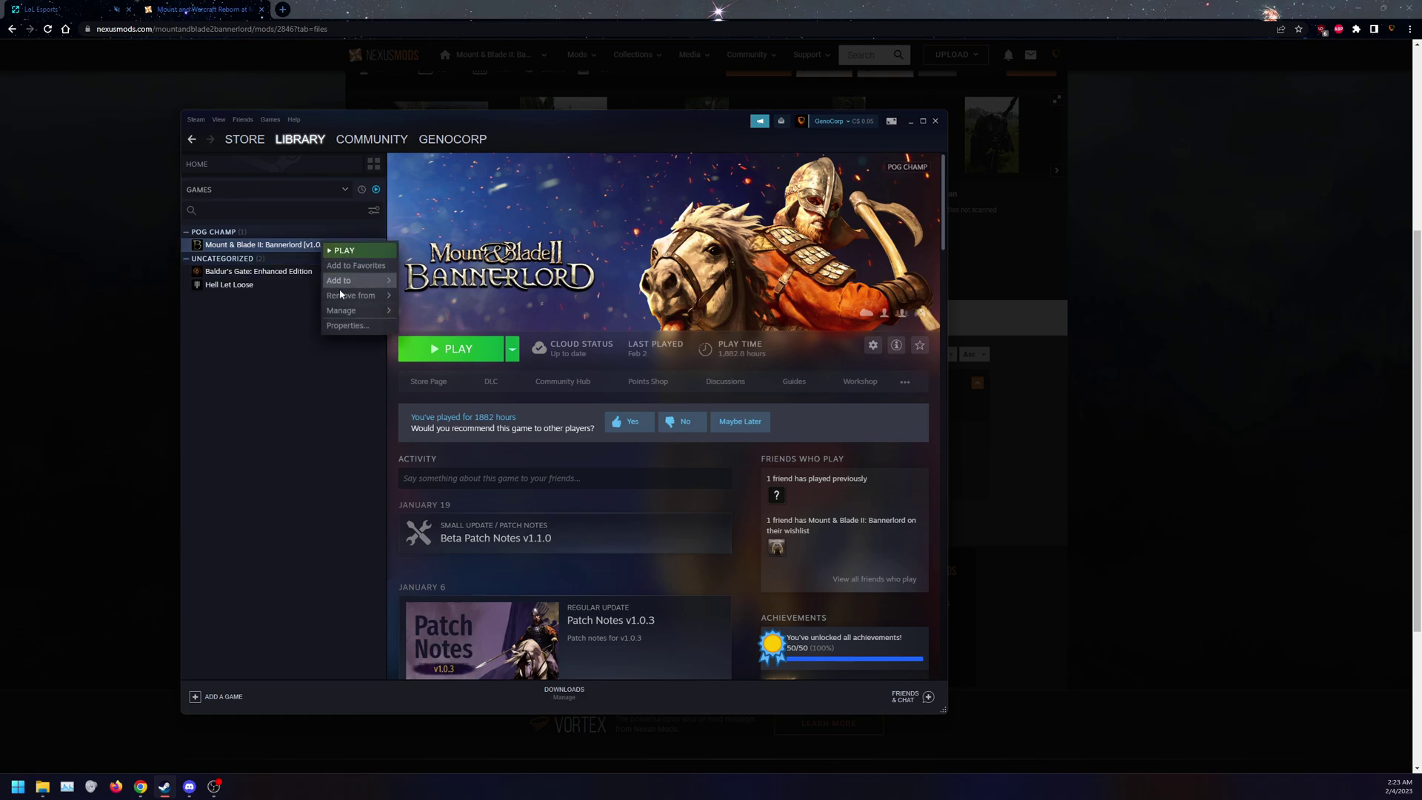
pyautogui.click(347, 325)
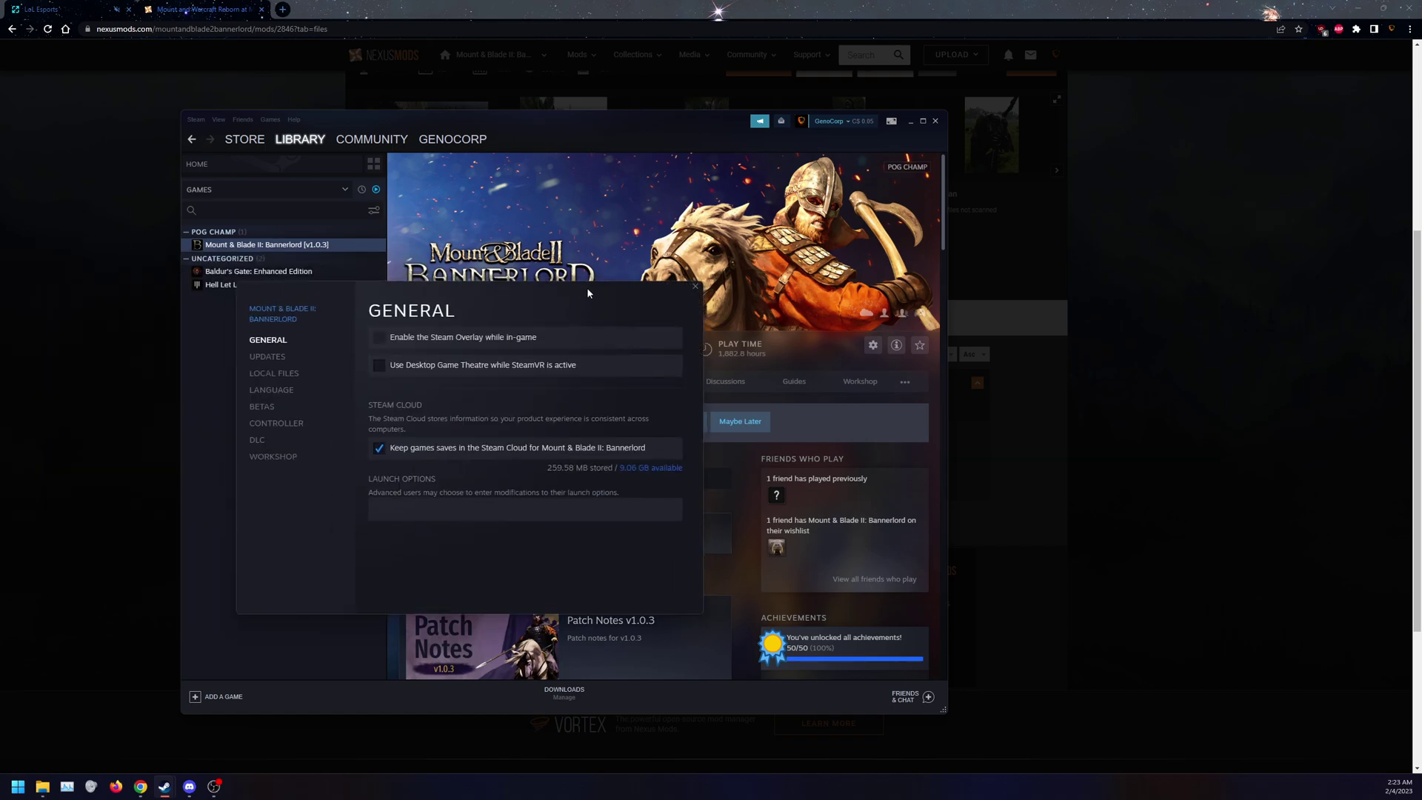
pyautogui.click(251, 405)
pyautogui.click(452, 351)
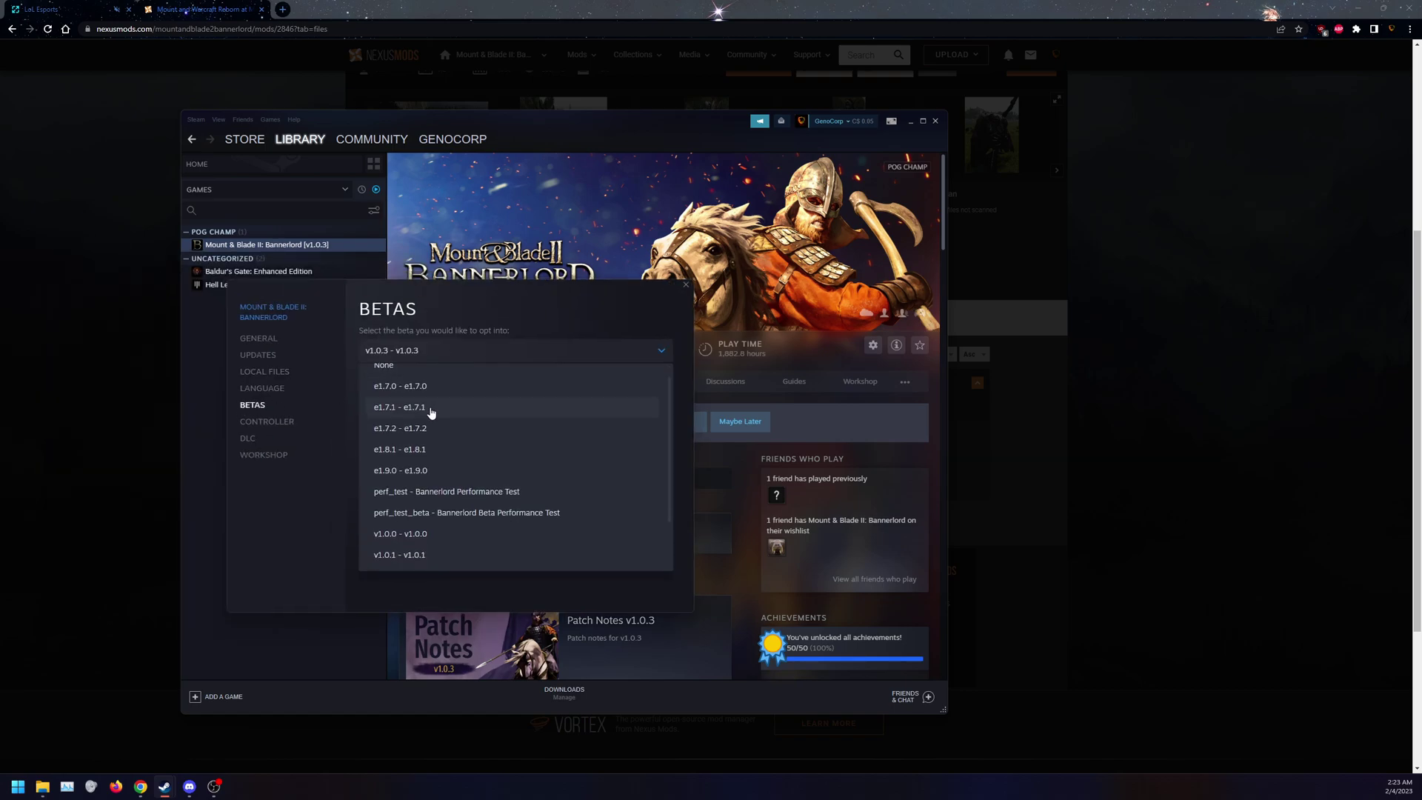
pyautogui.scroll(-2, 430, 409)
pyautogui.click(646, 313)
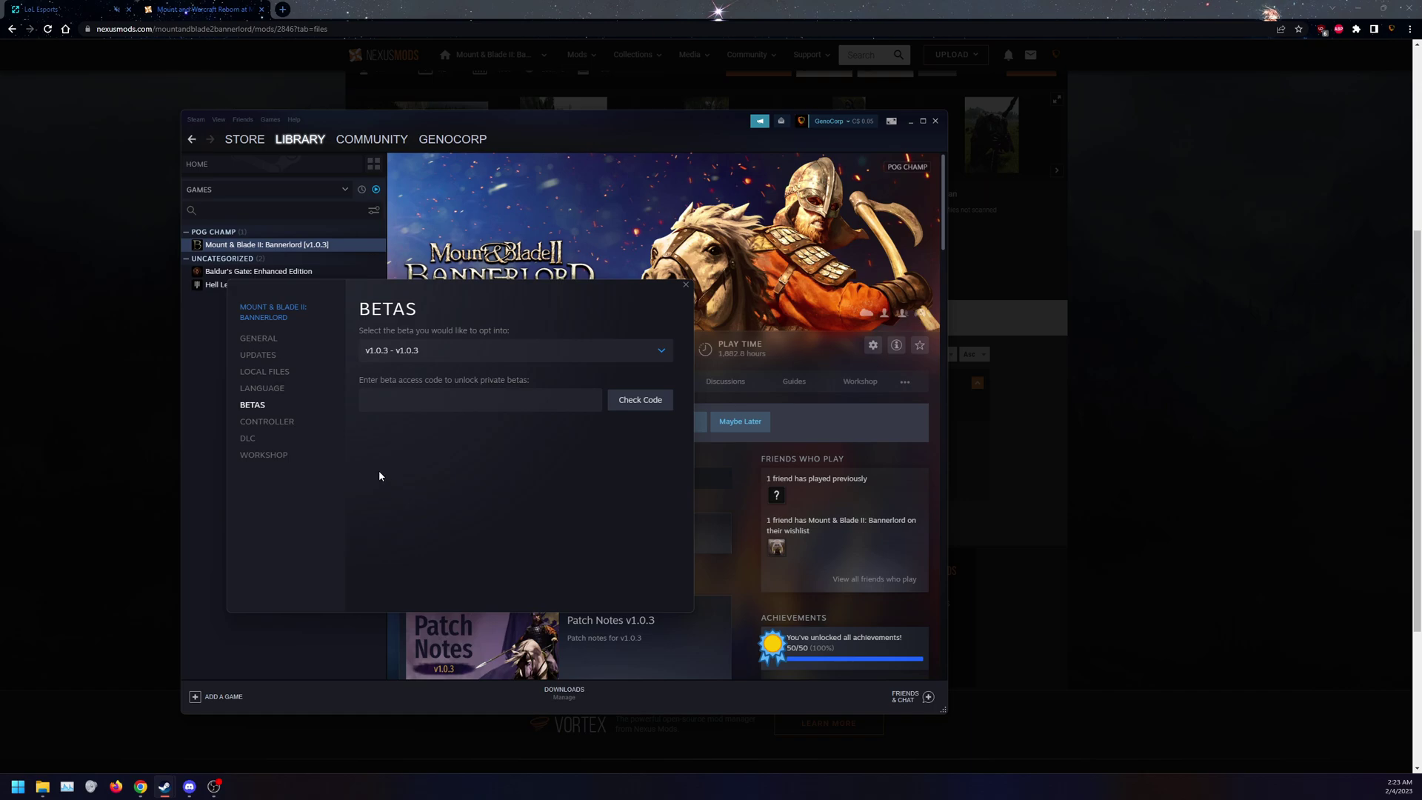
pyautogui.click(275, 371)
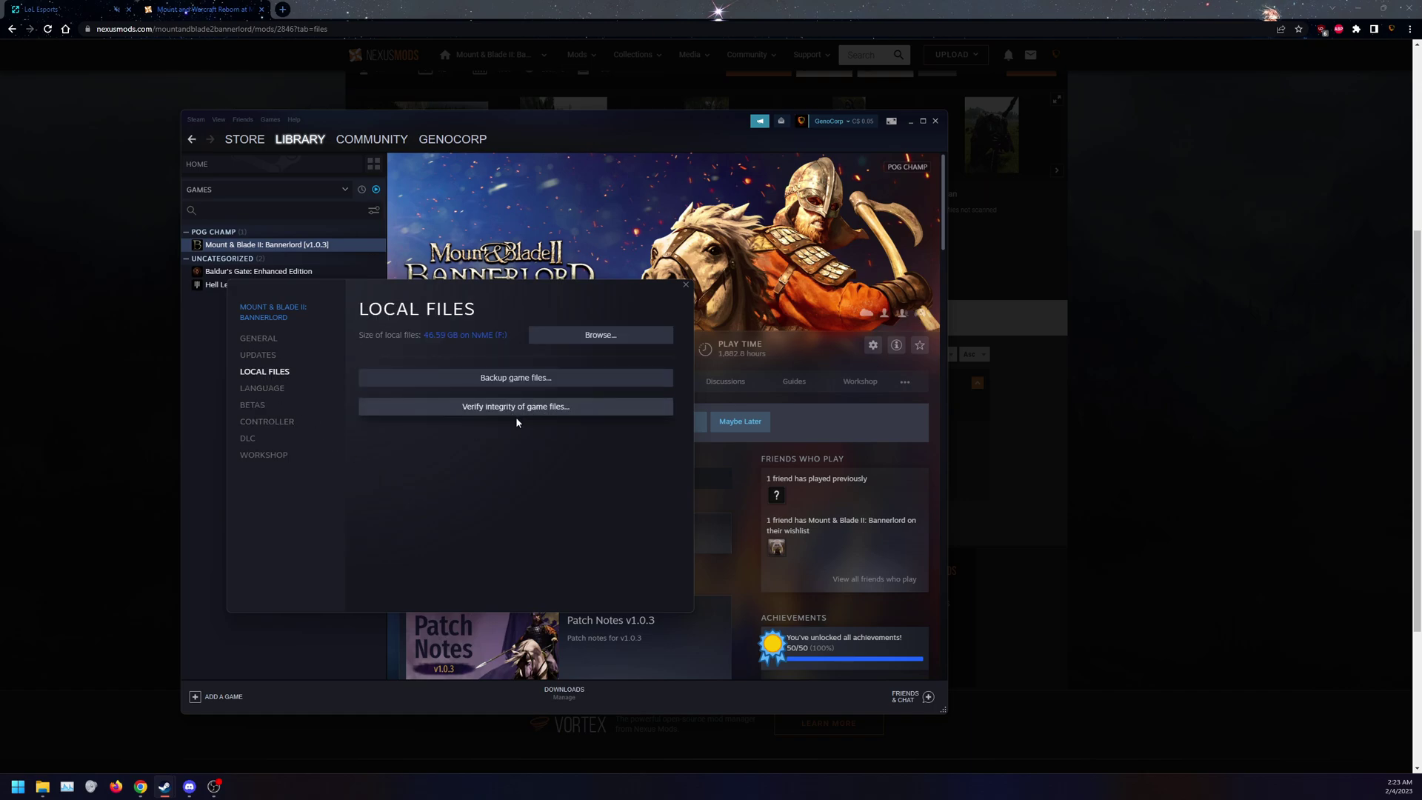
pyautogui.click(686, 284)
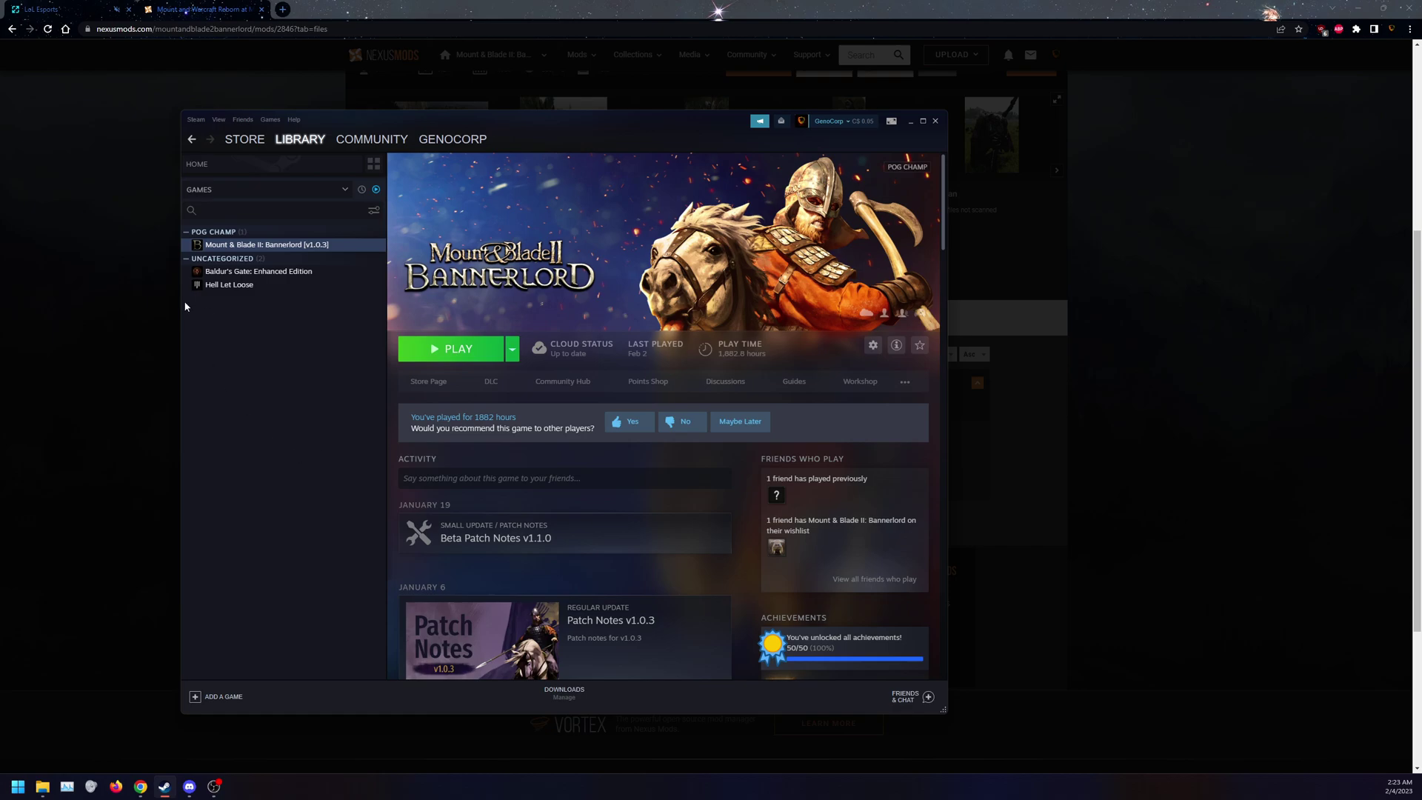
# Rearrange the browser and Steam windows to uncover the mod files on the desktop
pyautogui.hotkey('alt', 'Tab')
pyautogui.moveTo(519, 8); pyautogui.dragTo(729, 81)
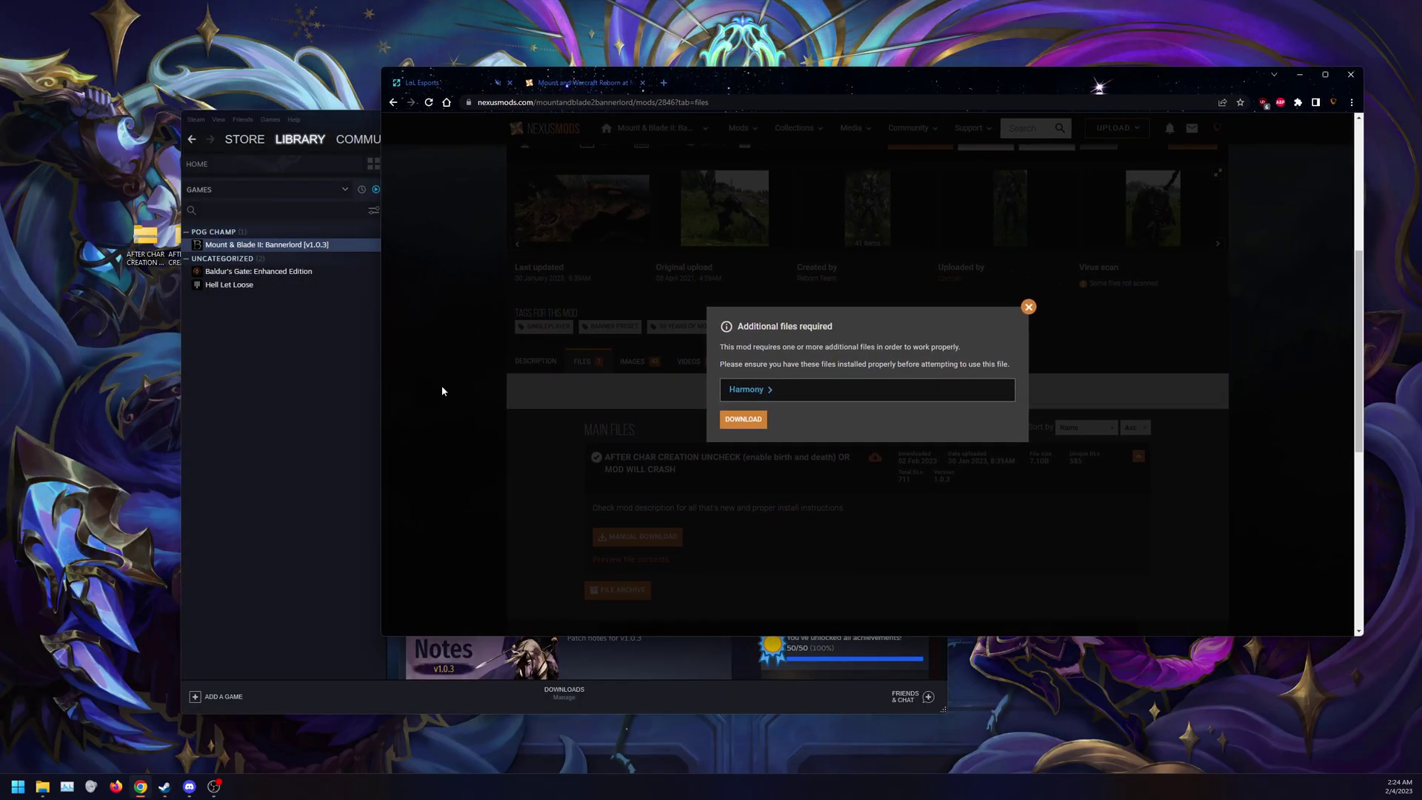
pyautogui.moveTo(333, 118); pyautogui.dragTo(597, 136)
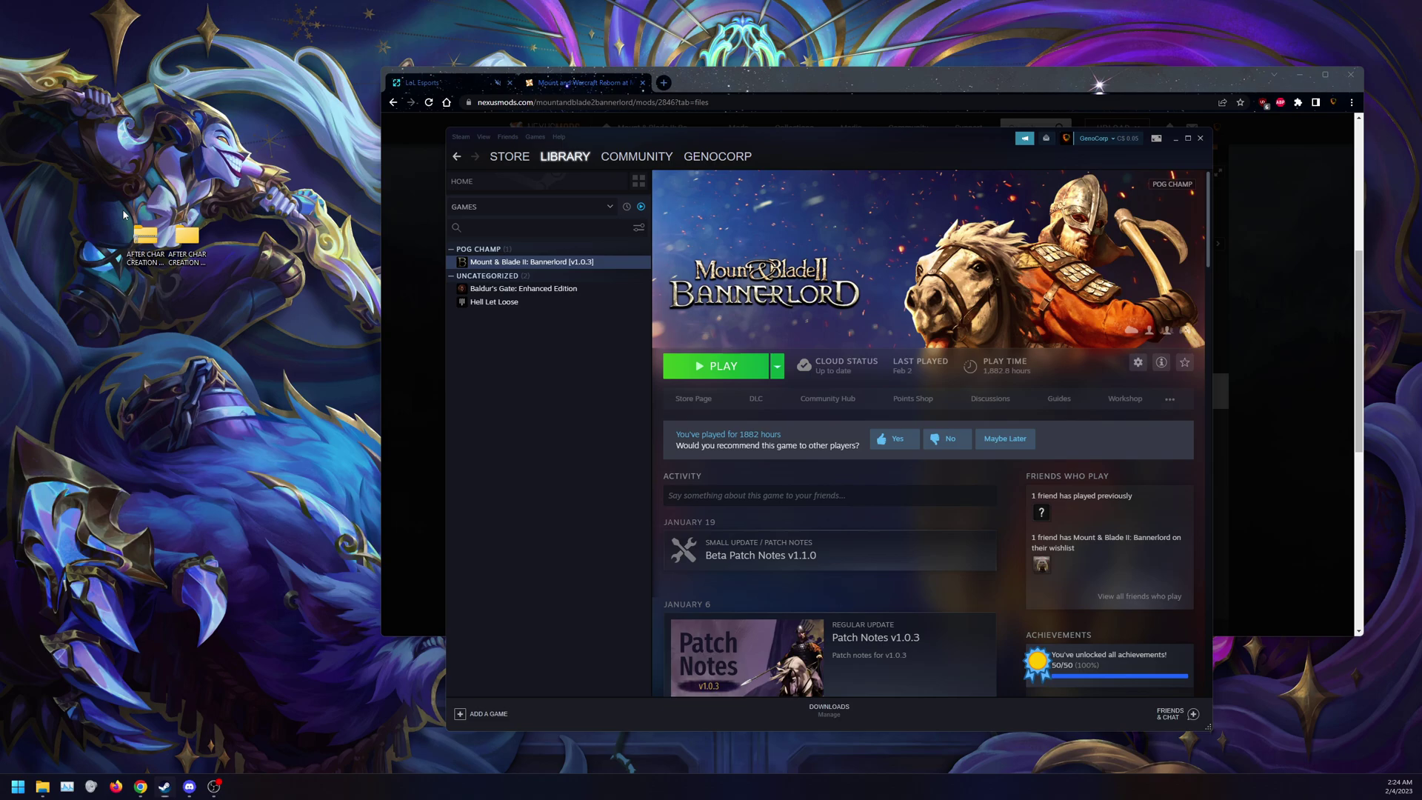
# Check the general properties of the downloaded mod zip archive on the desktop
pyautogui.click(144, 244)
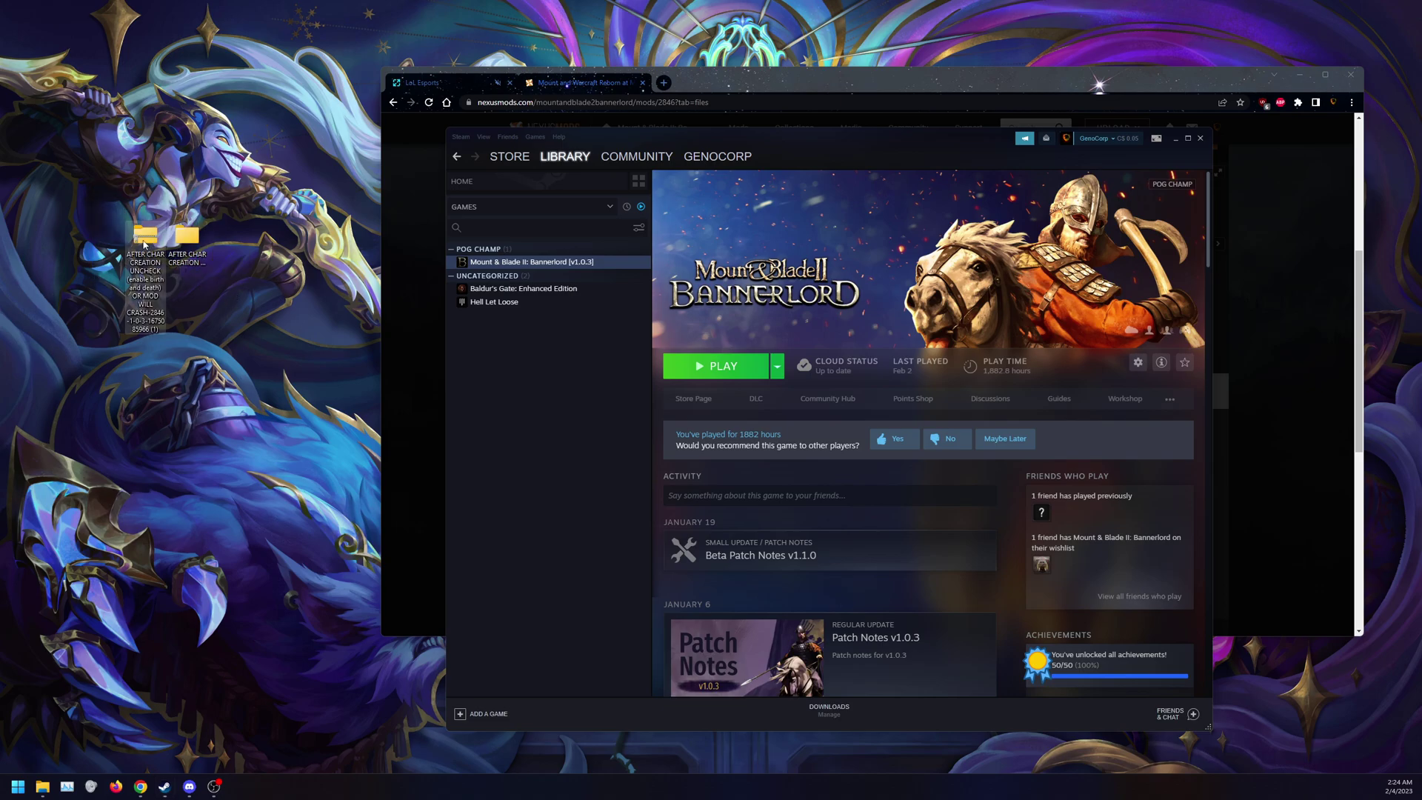
pyautogui.rightClick(144, 245)
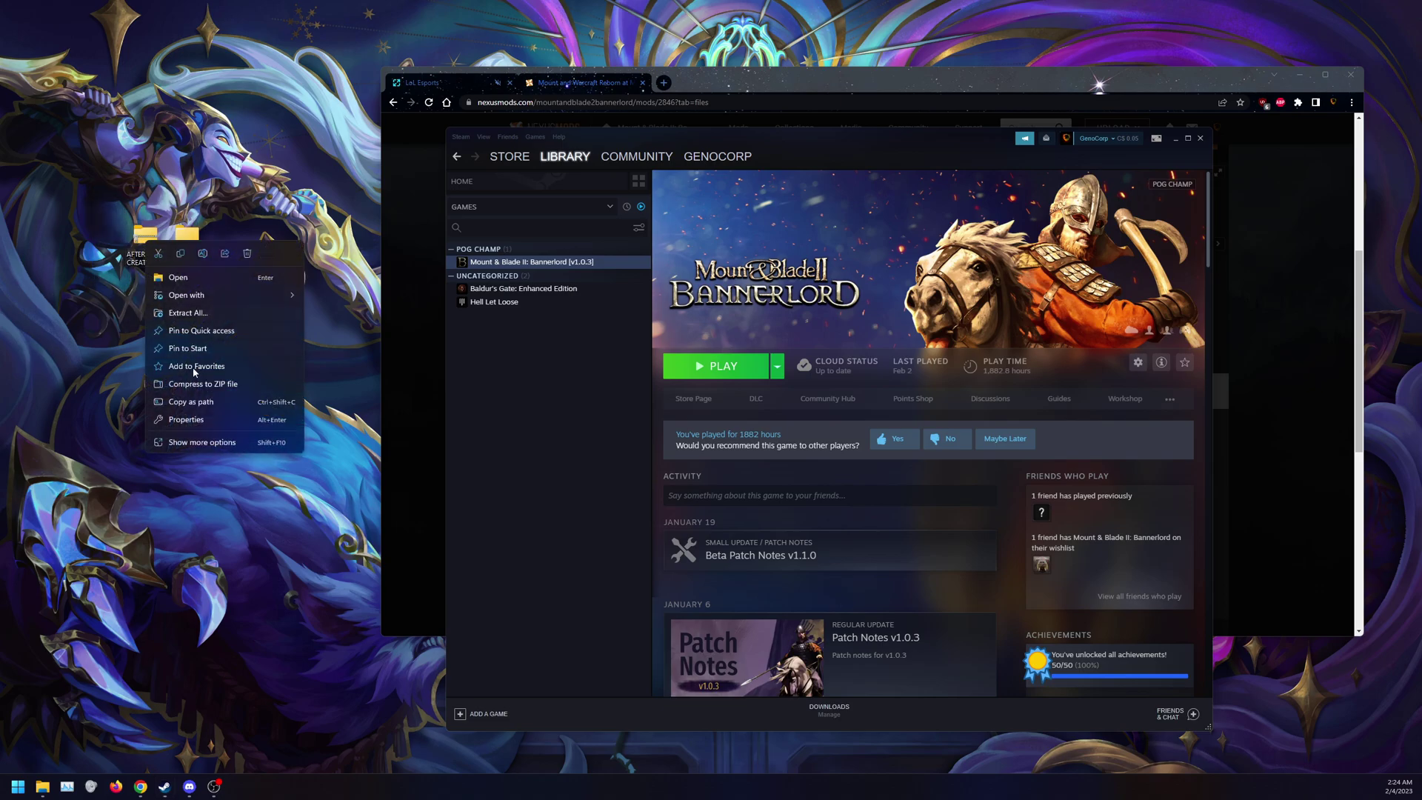
pyautogui.click(216, 442)
pyautogui.click(251, 696)
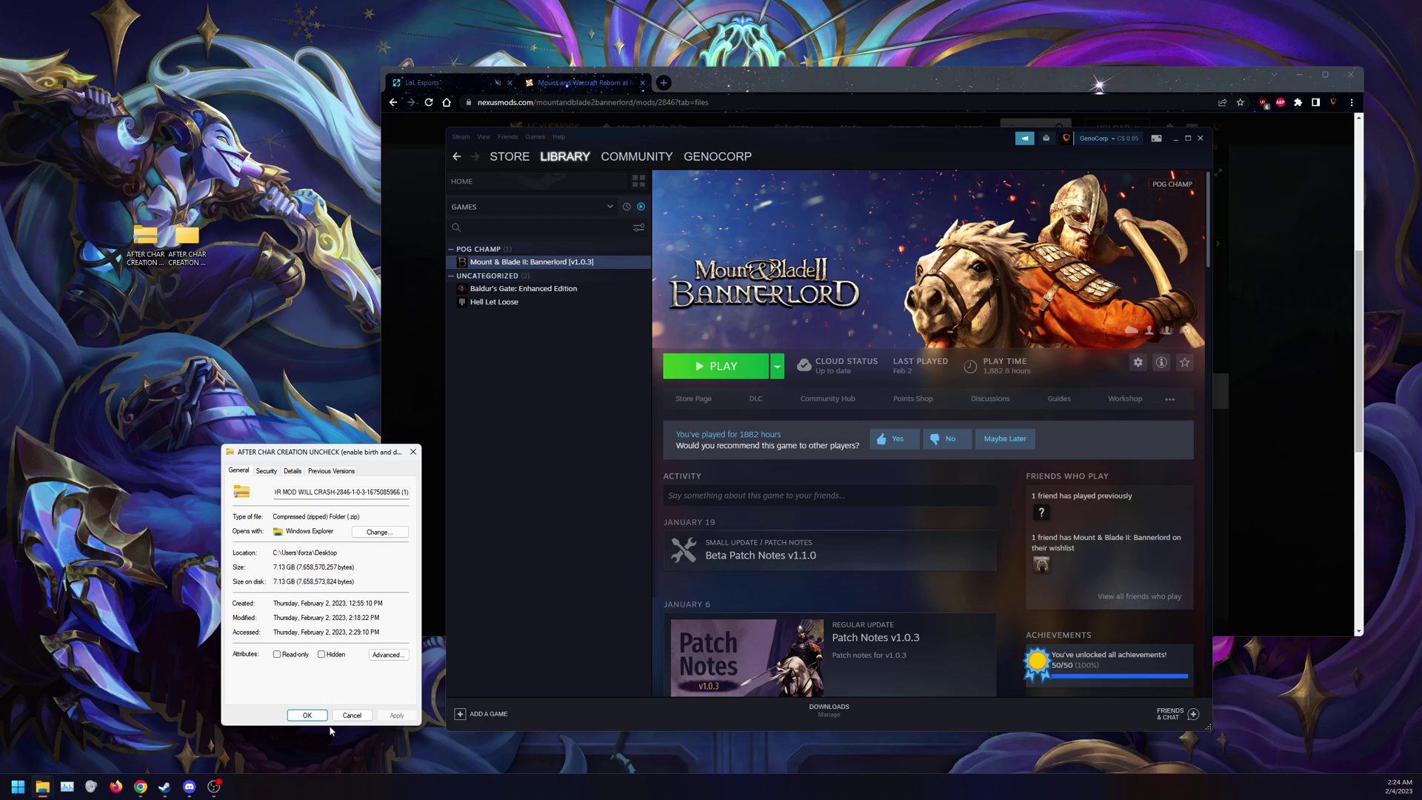
pyautogui.click(307, 715)
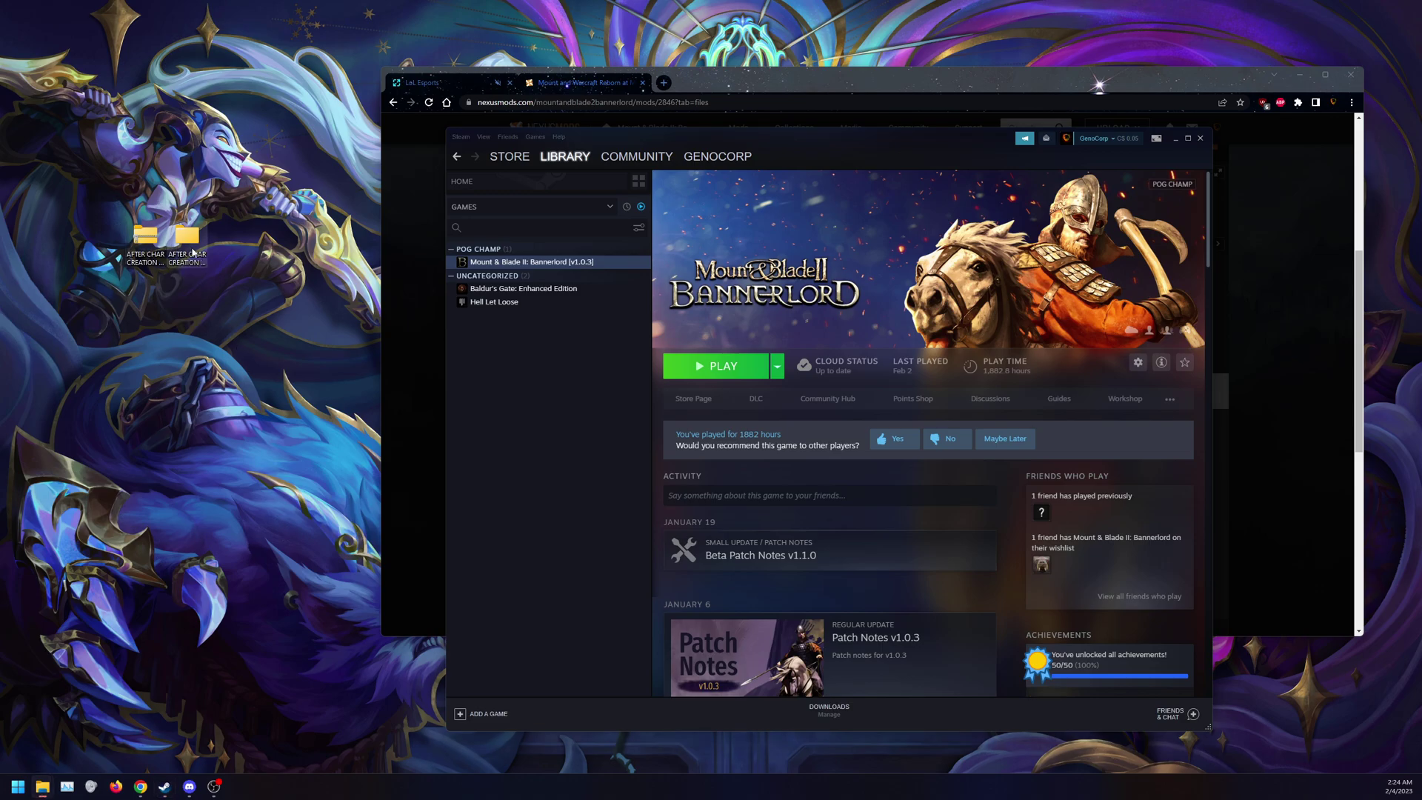
# Open the extracted mod folder and go to MountAndWarcraftv6, Modules, mountandwarcraft, bin, Win64_Shipping_Client
pyautogui.doubleClick(188, 235)
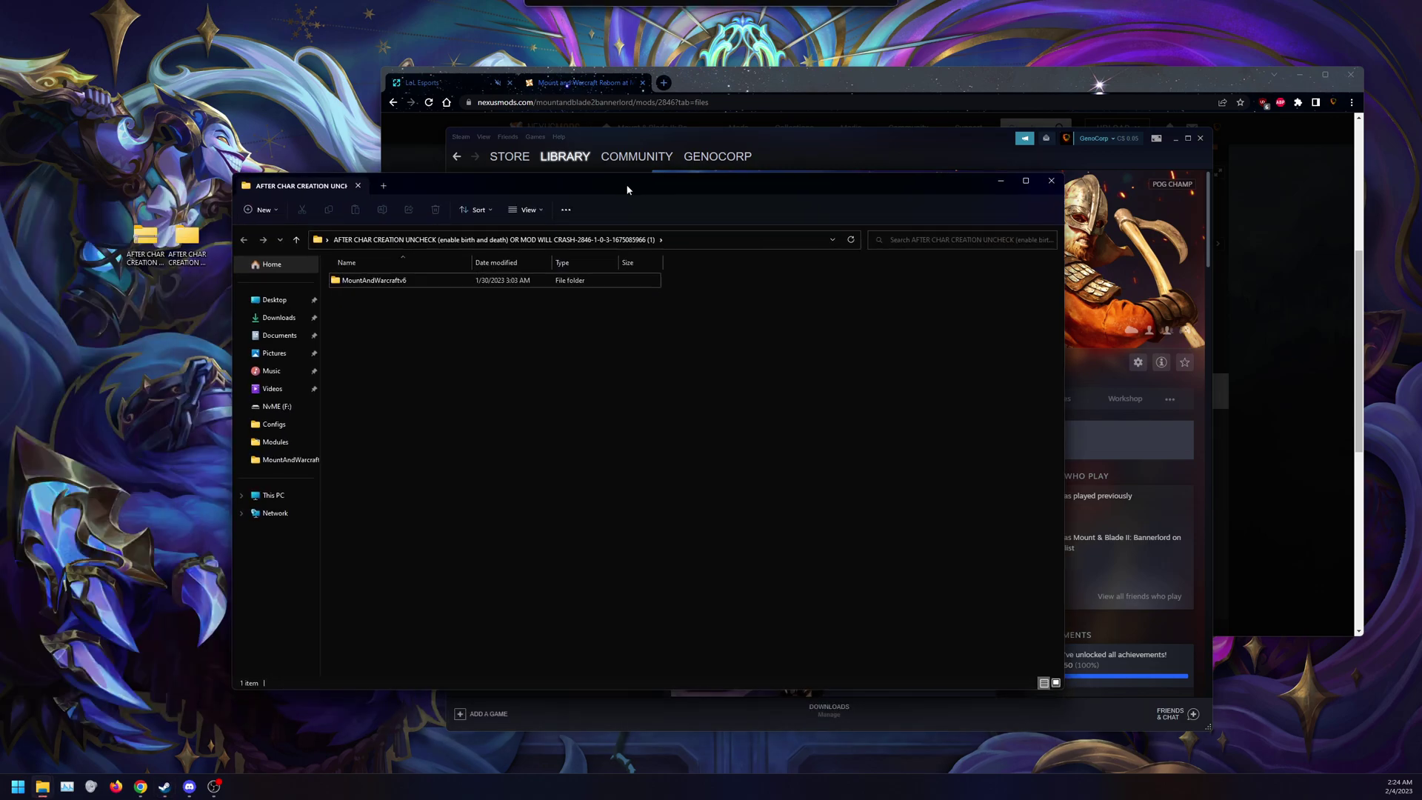
pyautogui.doubleClick(393, 281)
pyautogui.doubleClick(395, 283)
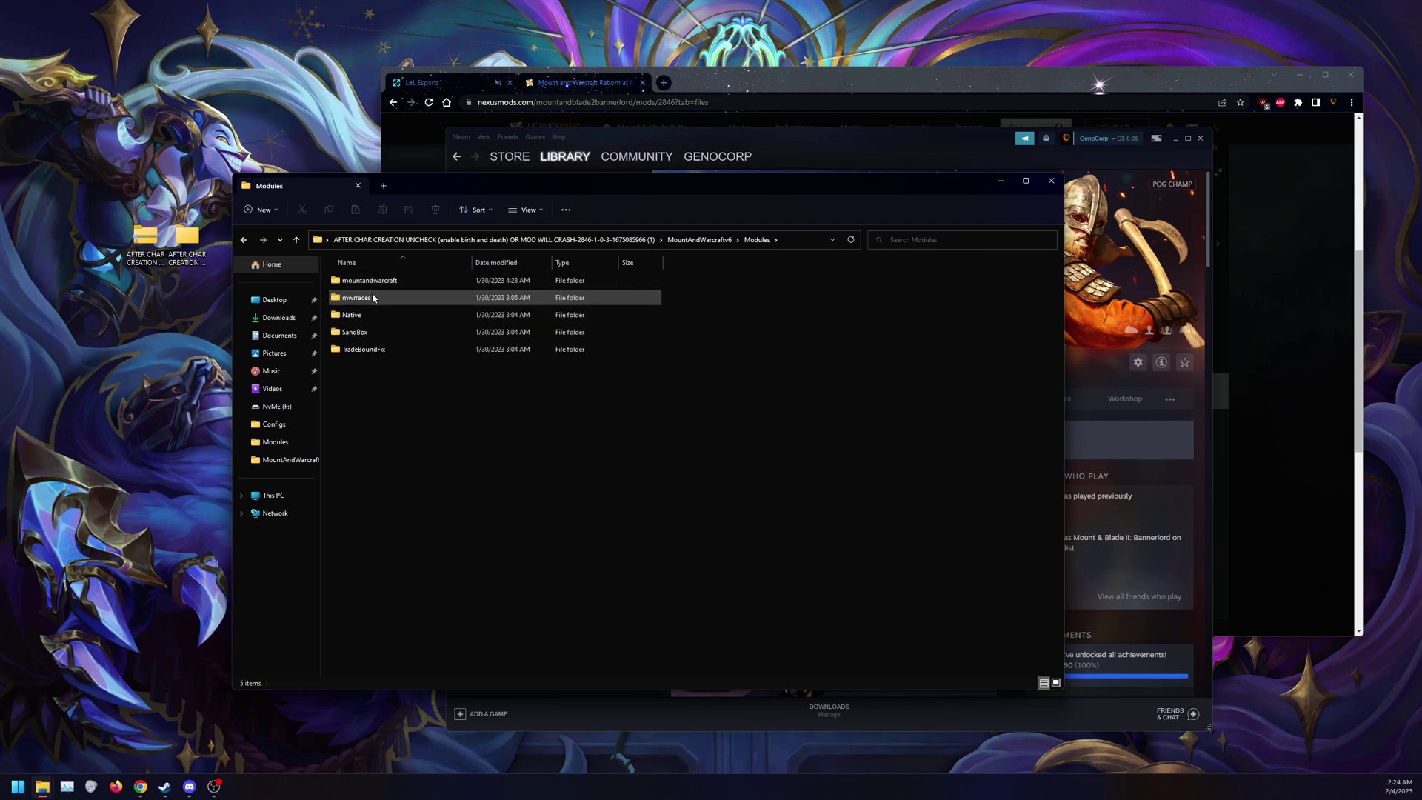
pyautogui.doubleClick(389, 282)
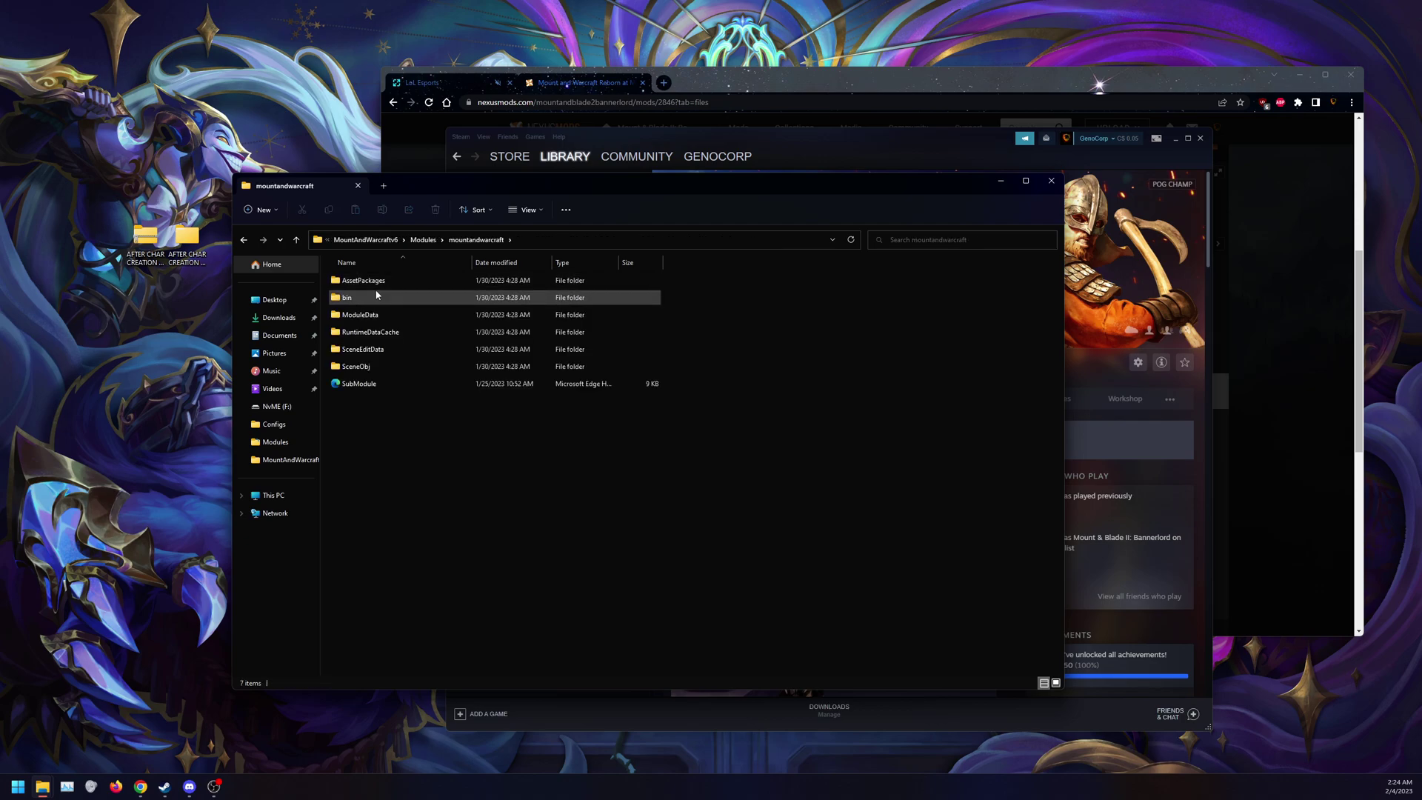
pyautogui.doubleClick(377, 295)
pyautogui.doubleClick(379, 284)
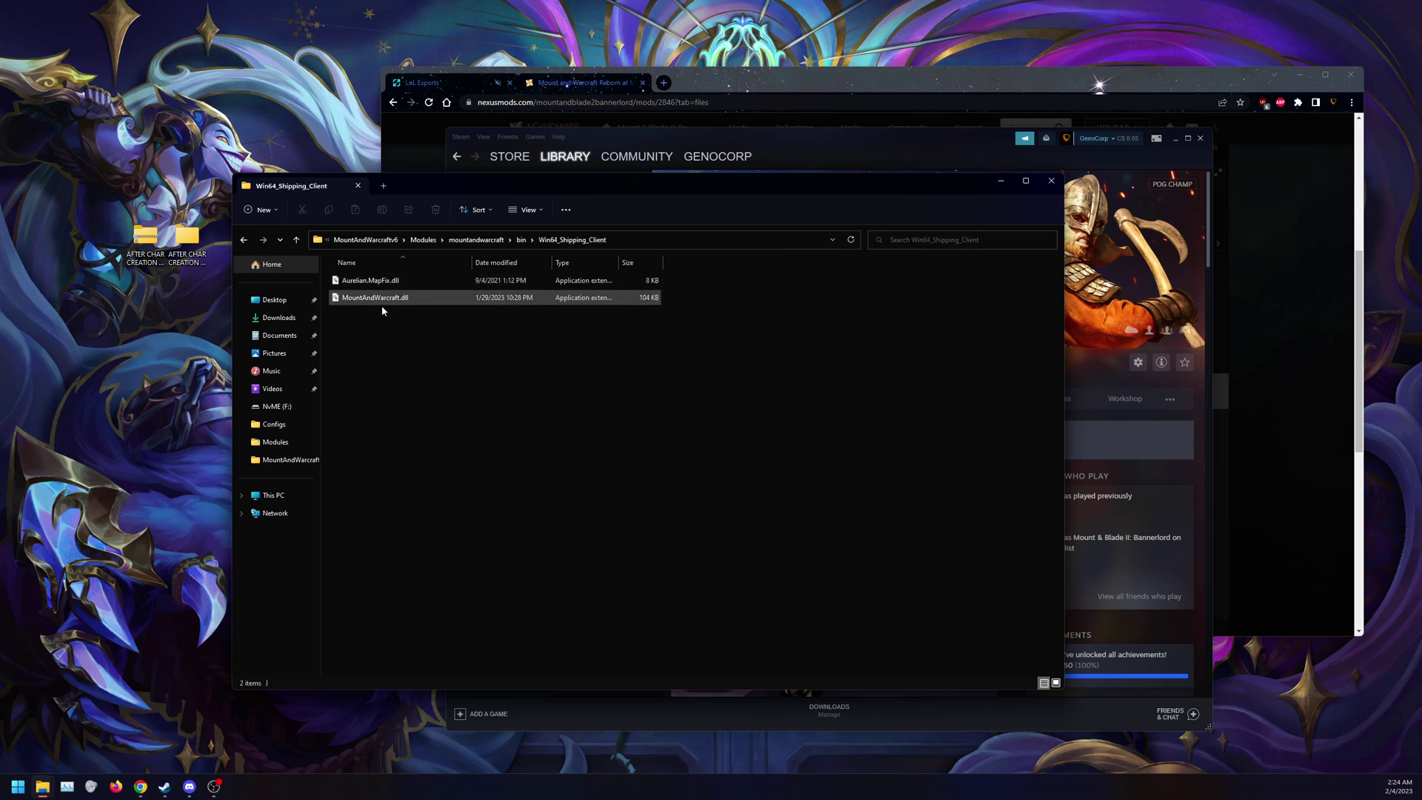
# Check the general properties of Aurelian.MapFix.dll and close the folder window
pyautogui.rightClick(407, 283)
pyautogui.click(440, 411)
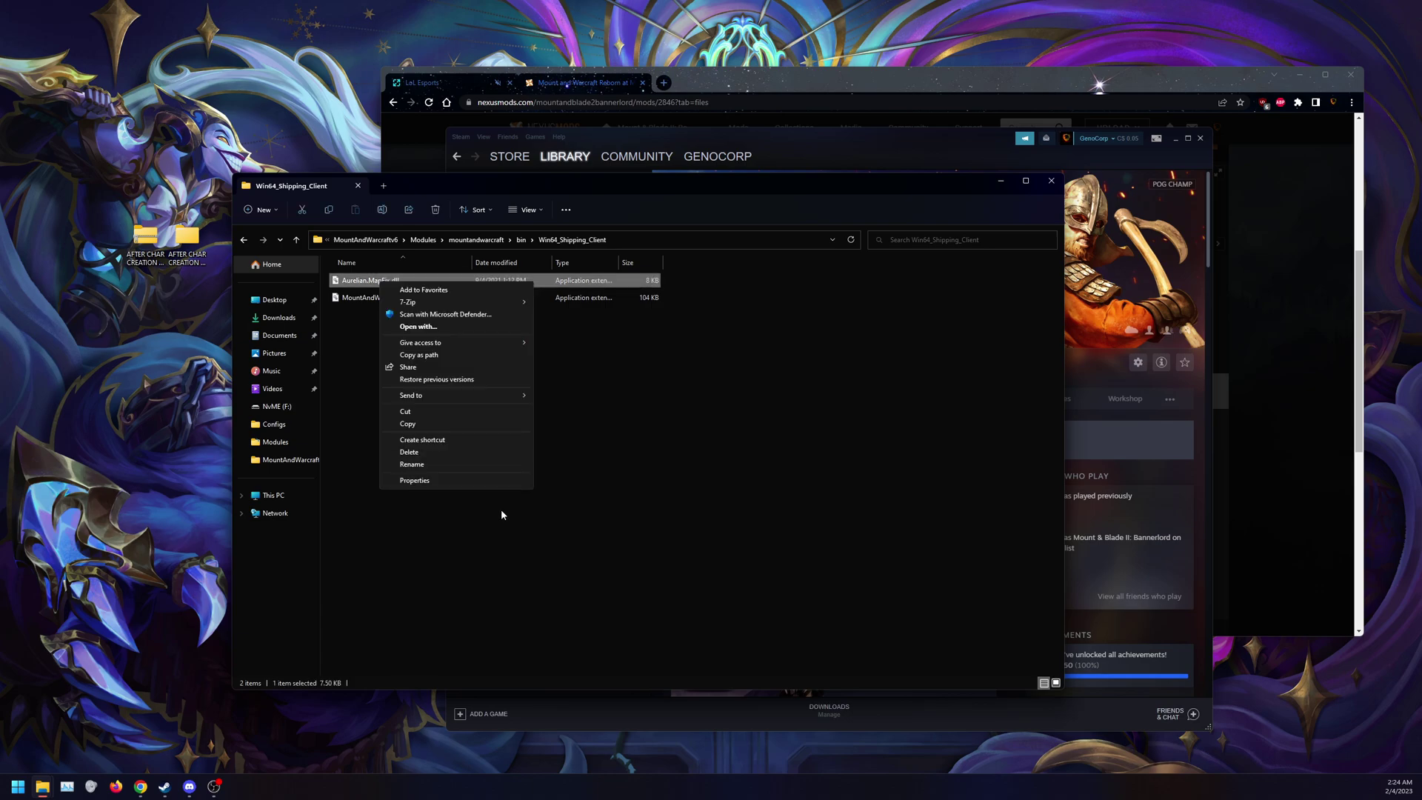
pyautogui.click(414, 480)
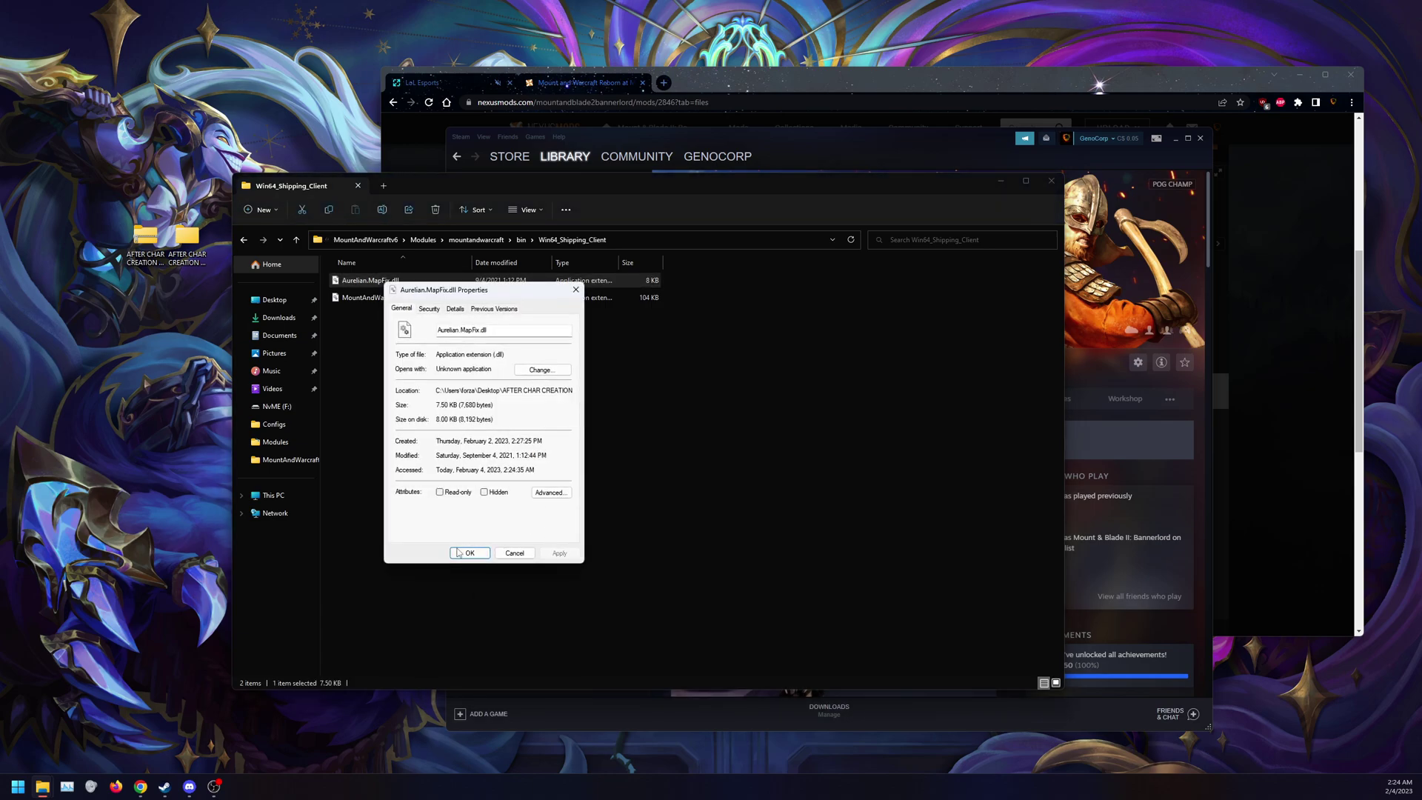
pyautogui.click(469, 553)
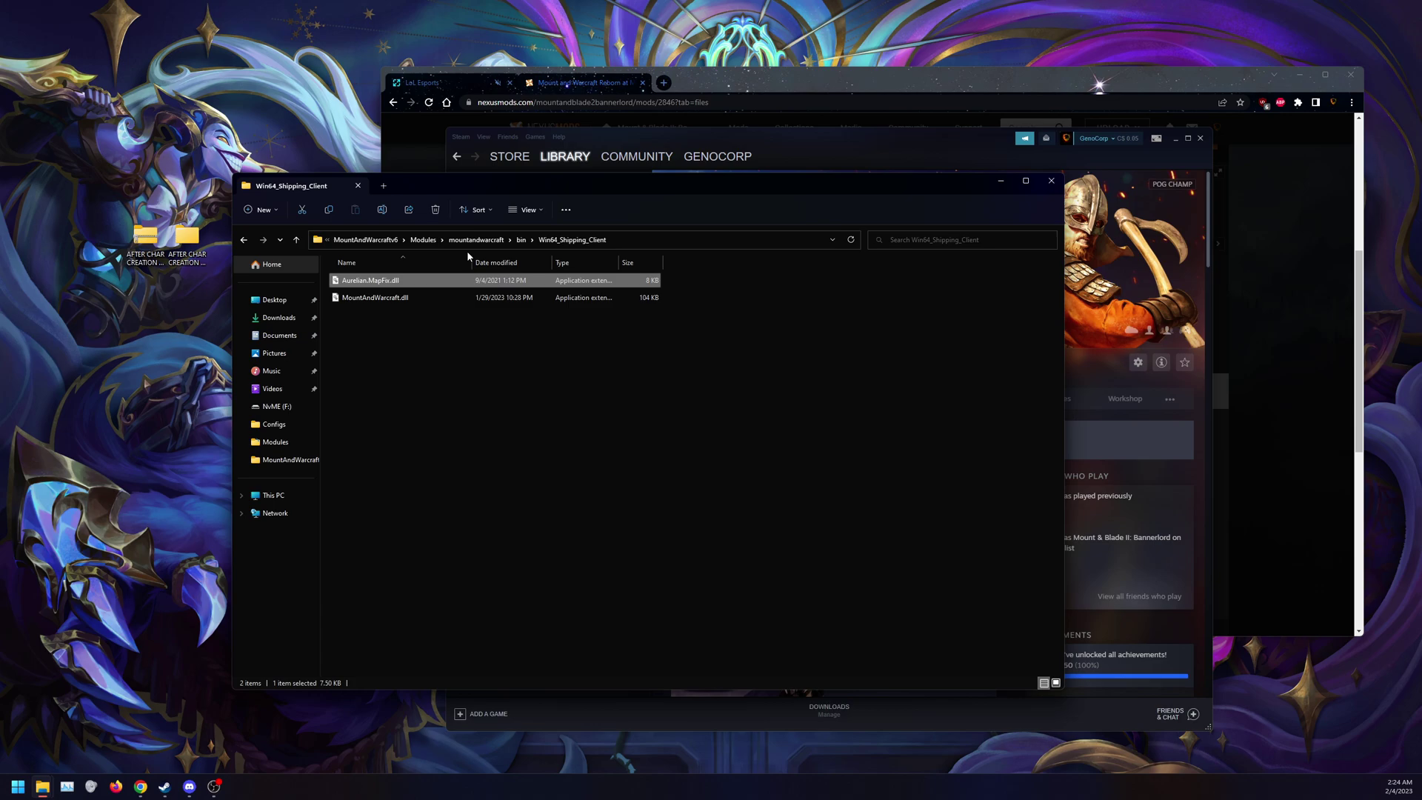
pyautogui.click(1044, 186)
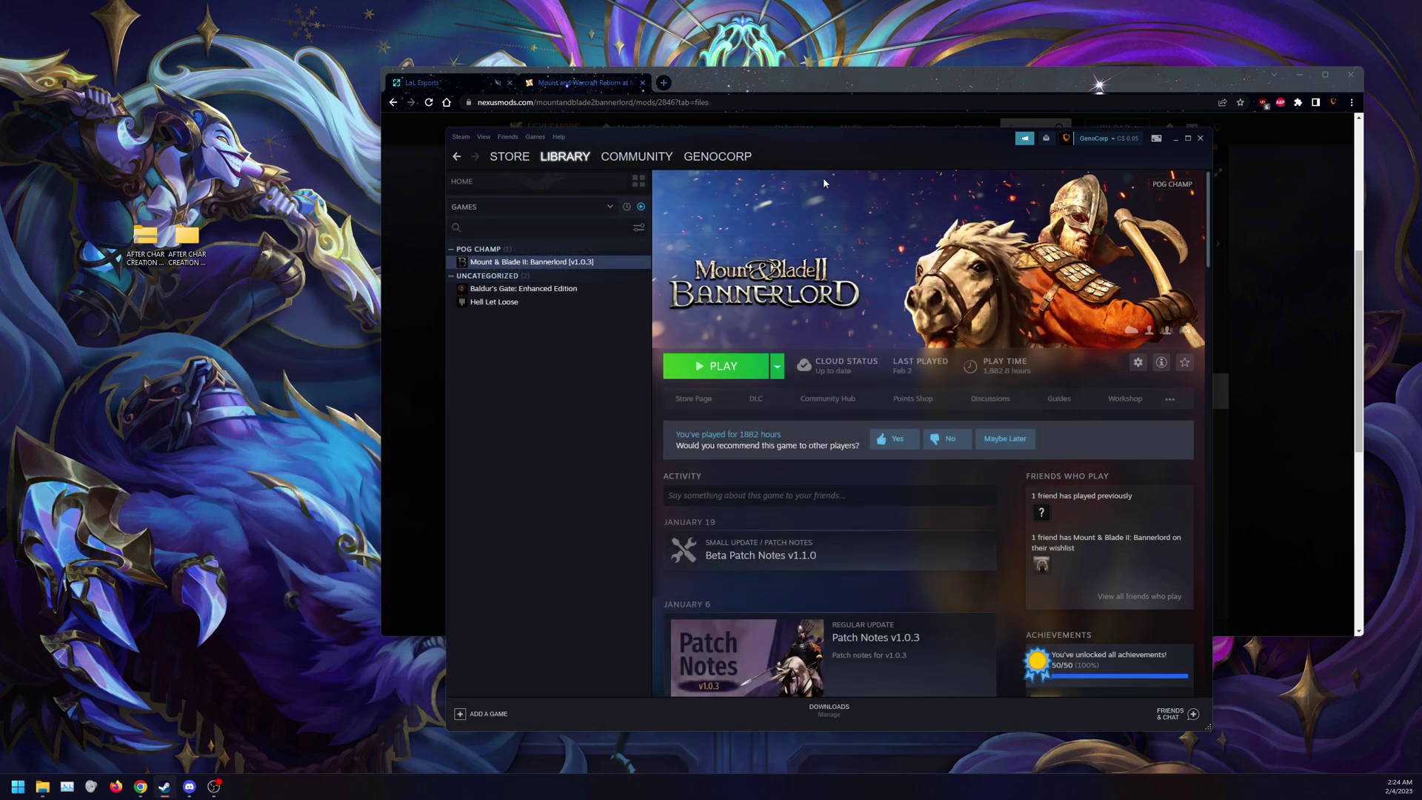
# Open the extracted mod's MountAndWarcraftv6 folder, then narrow its window and place it beside Steam
pyautogui.doubleClick(181, 245)
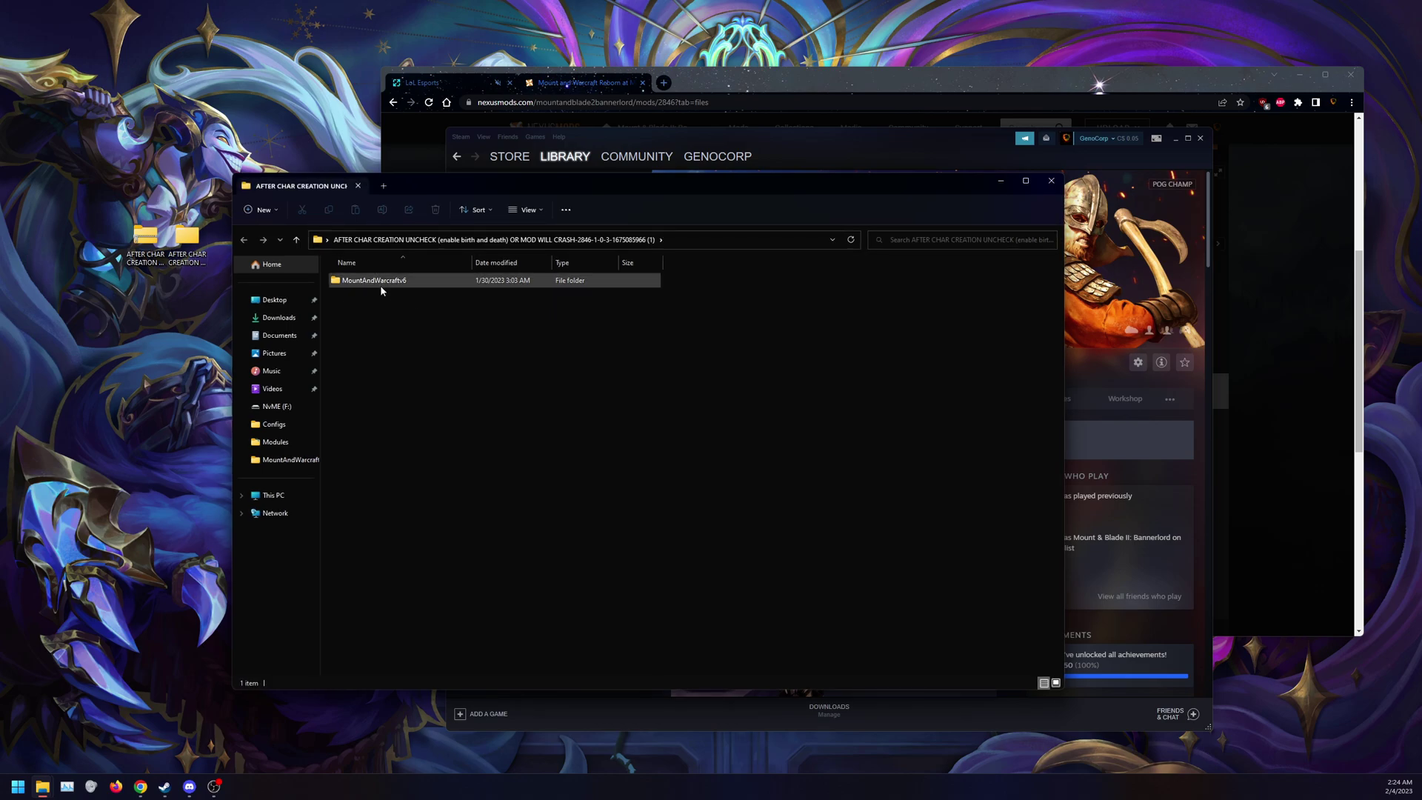
pyautogui.doubleClick(362, 283)
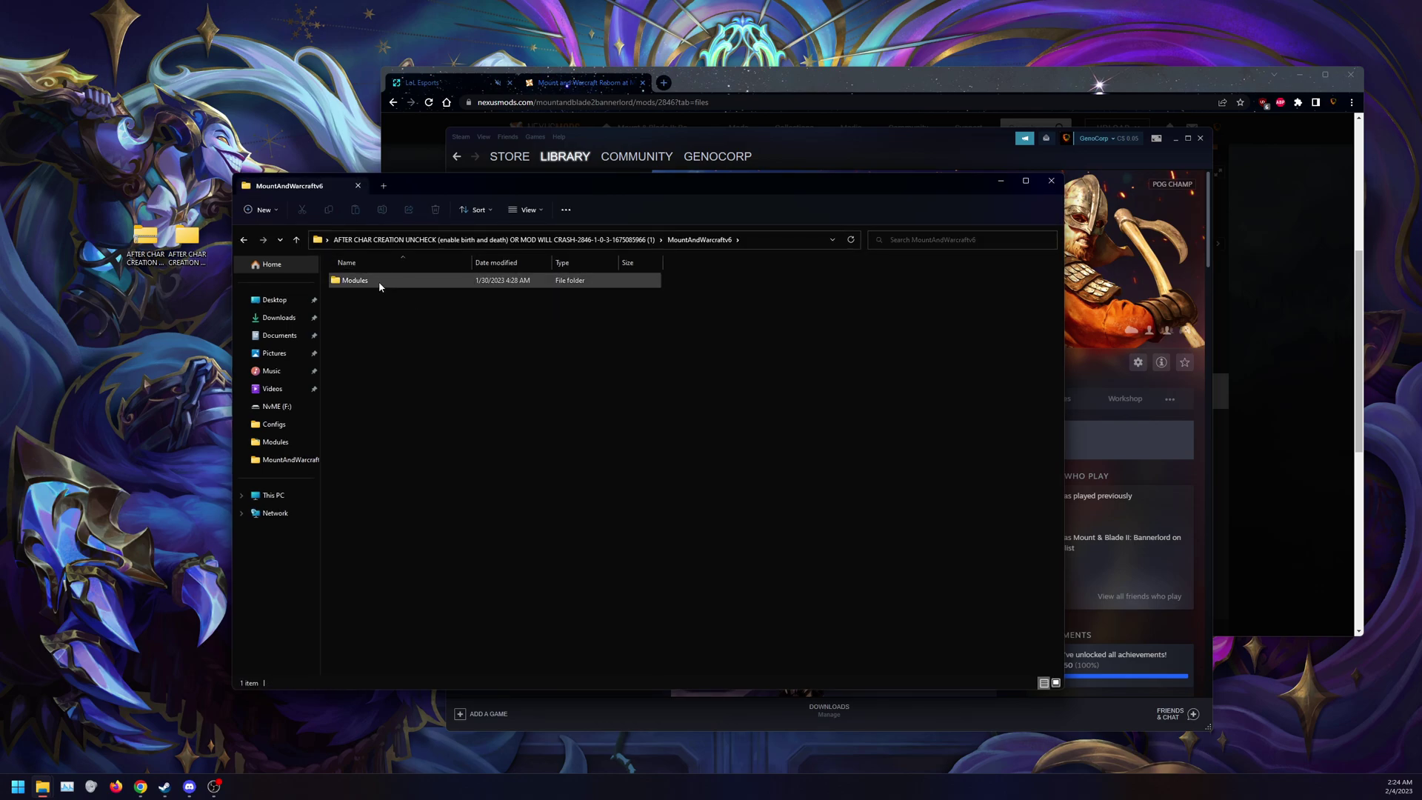
pyautogui.doubleClick(378, 281)
pyautogui.click(243, 239)
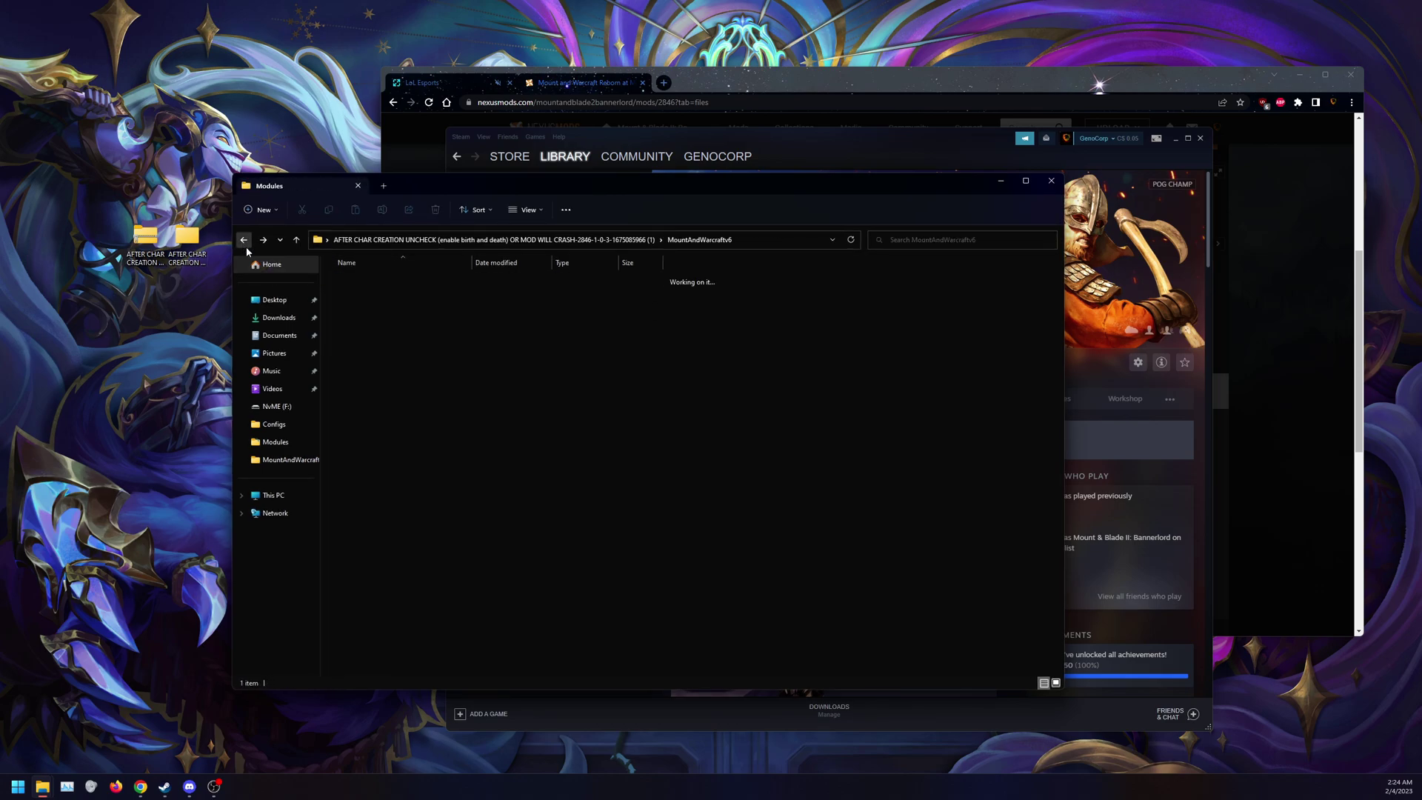
pyautogui.moveTo(491, 186); pyautogui.dragTo(299, 261)
pyautogui.moveTo(871, 401); pyautogui.dragTo(481, 401)
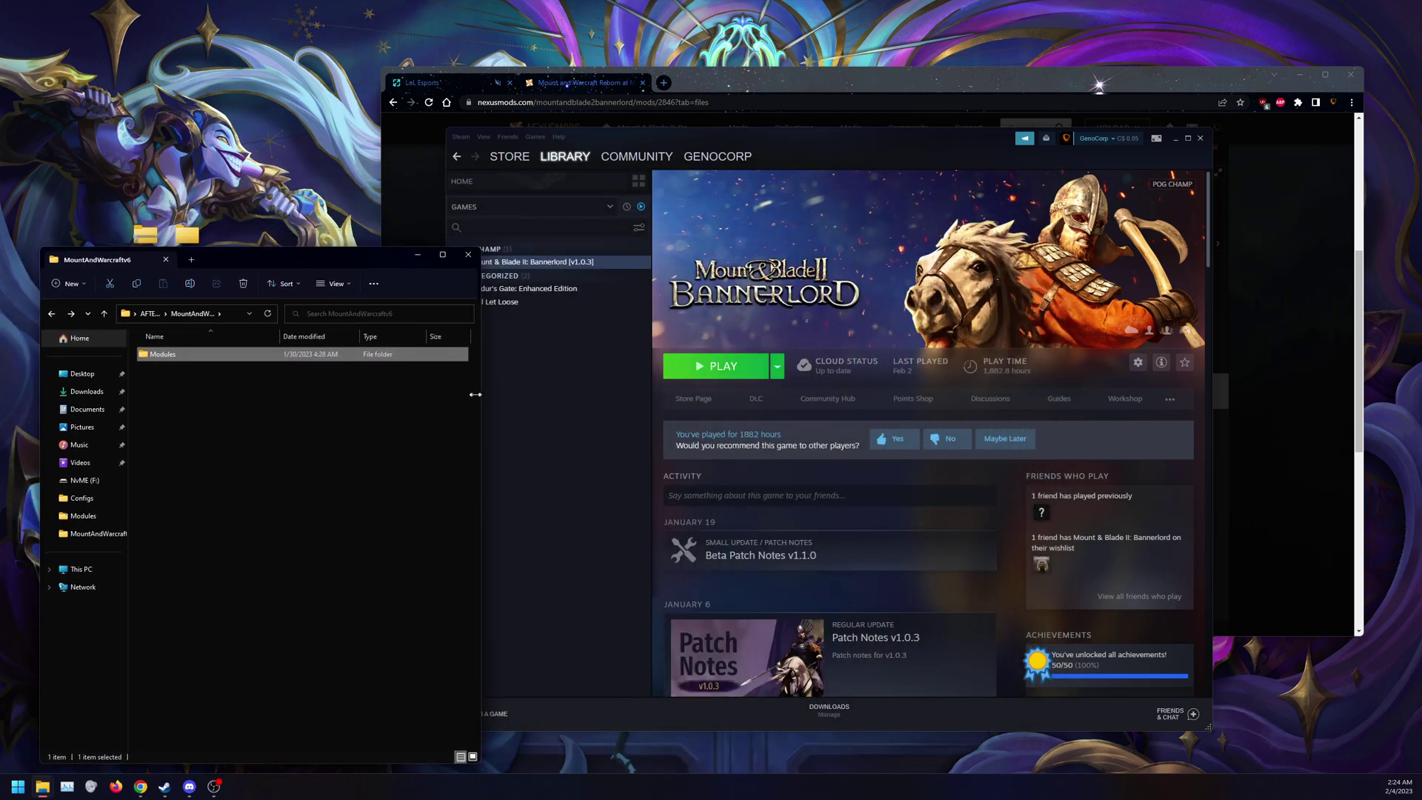
pyautogui.moveTo(311, 254); pyautogui.dragTo(290, 249)
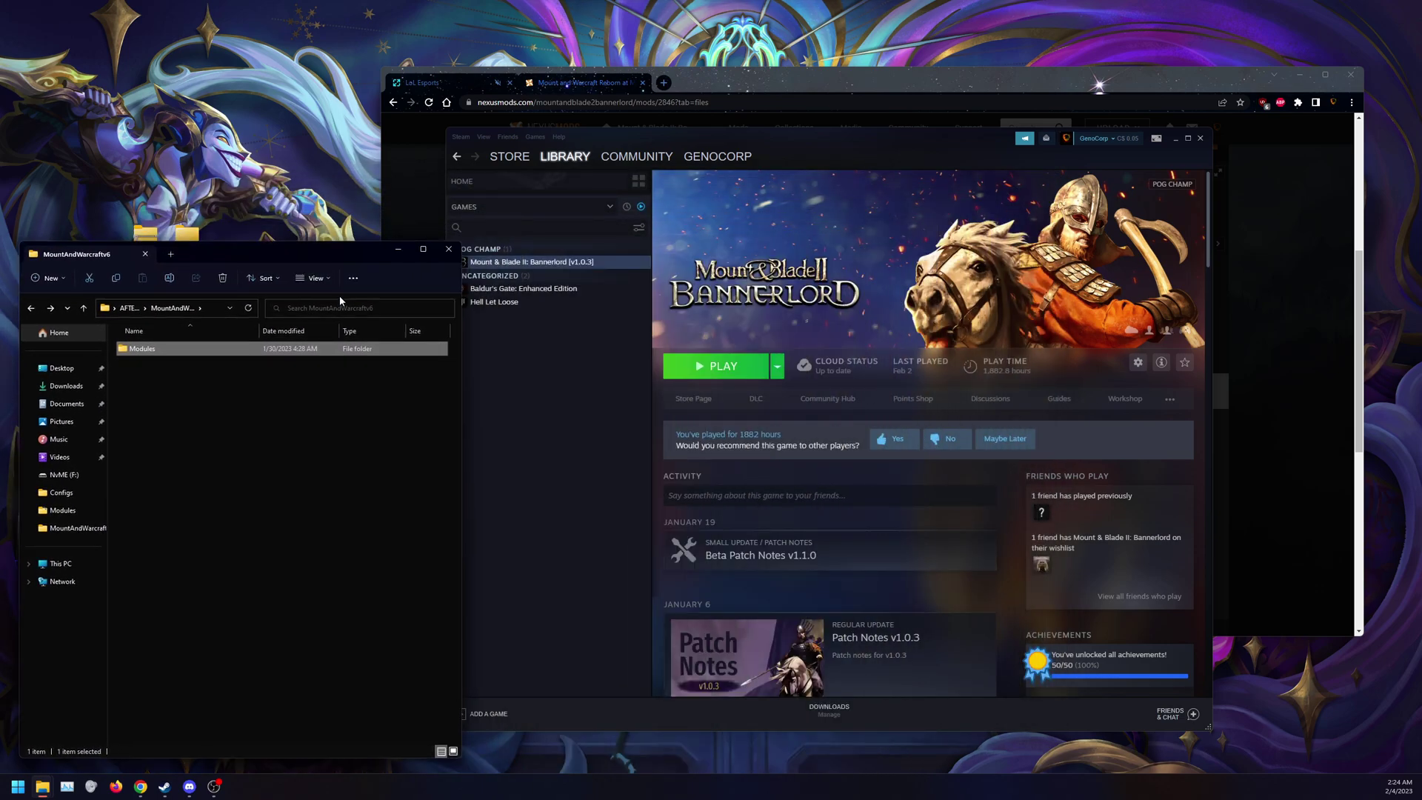
# Browse the local files of Mount & Blade II: Bannerlord from its properties and place the game folder window beside the mod folder
pyautogui.rightClick(539, 263)
pyautogui.click(567, 347)
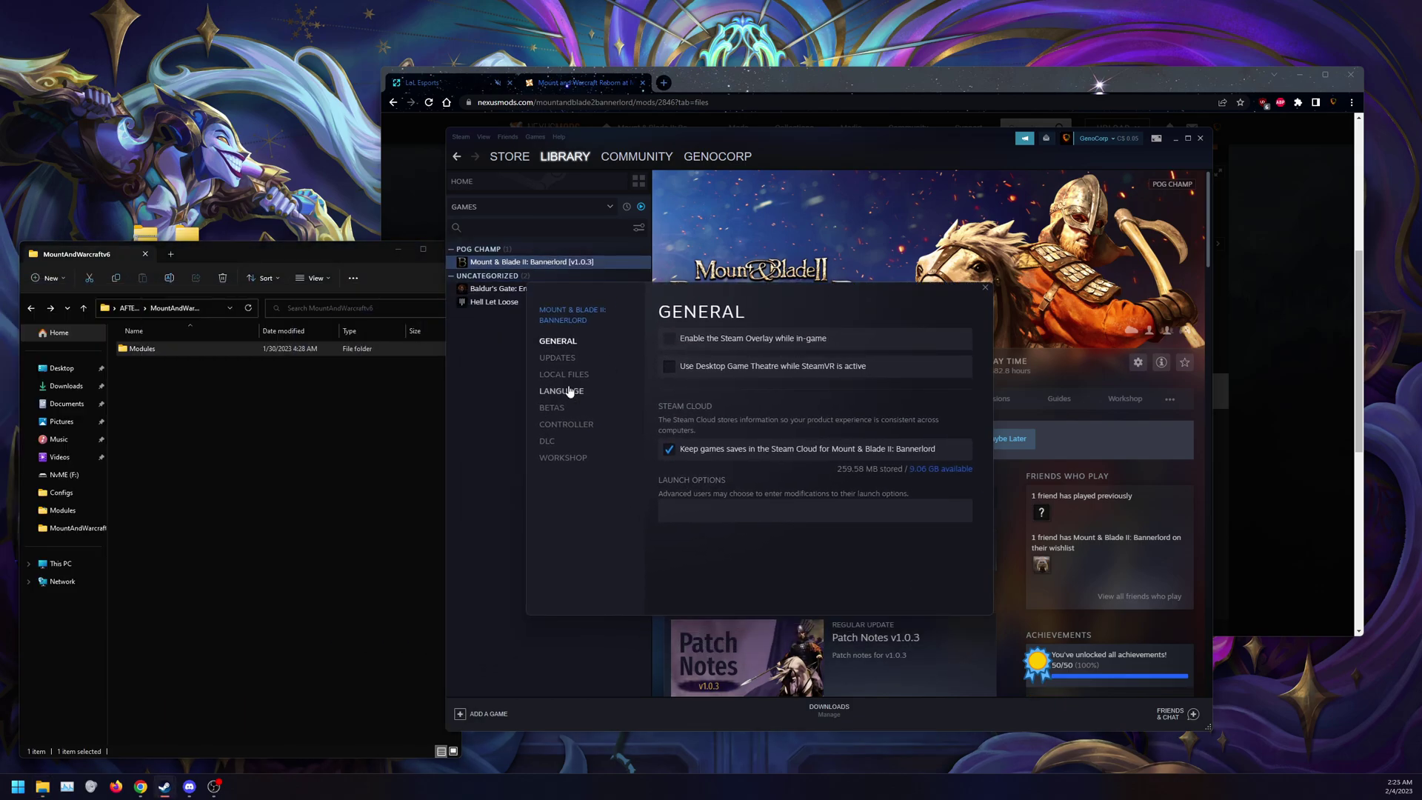
pyautogui.click(571, 375)
pyautogui.click(900, 337)
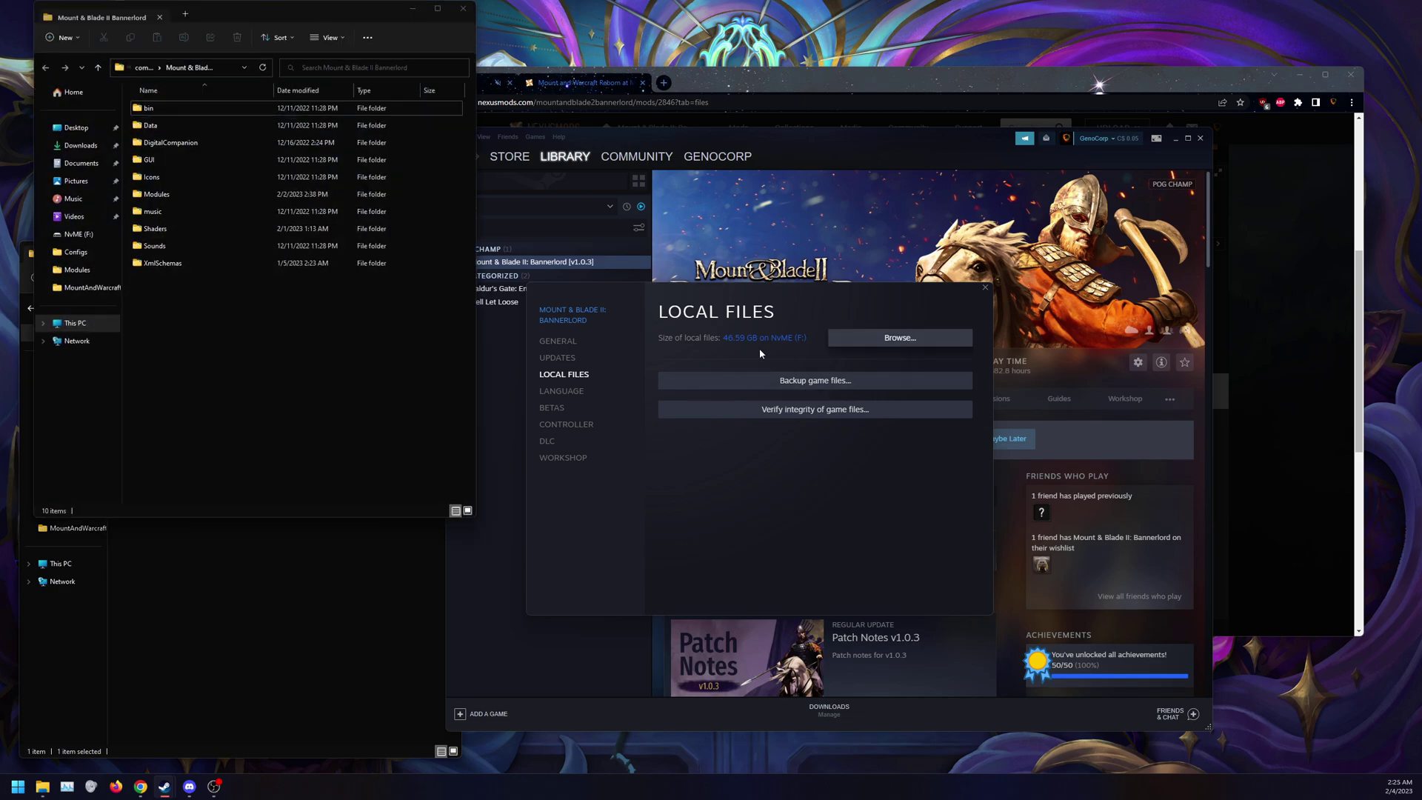
pyautogui.moveTo(322, 15); pyautogui.dragTo(765, 194)
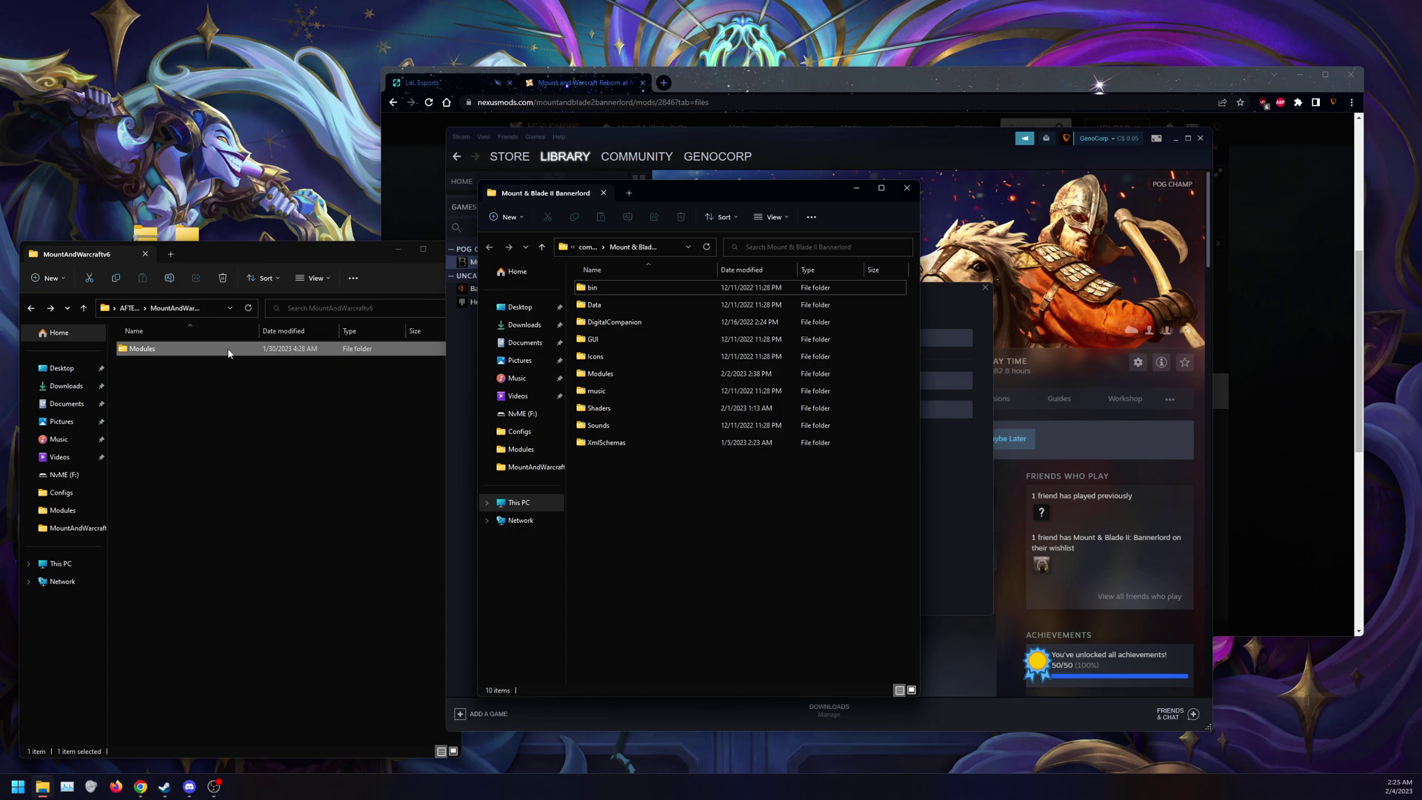
pyautogui.click(230, 415)
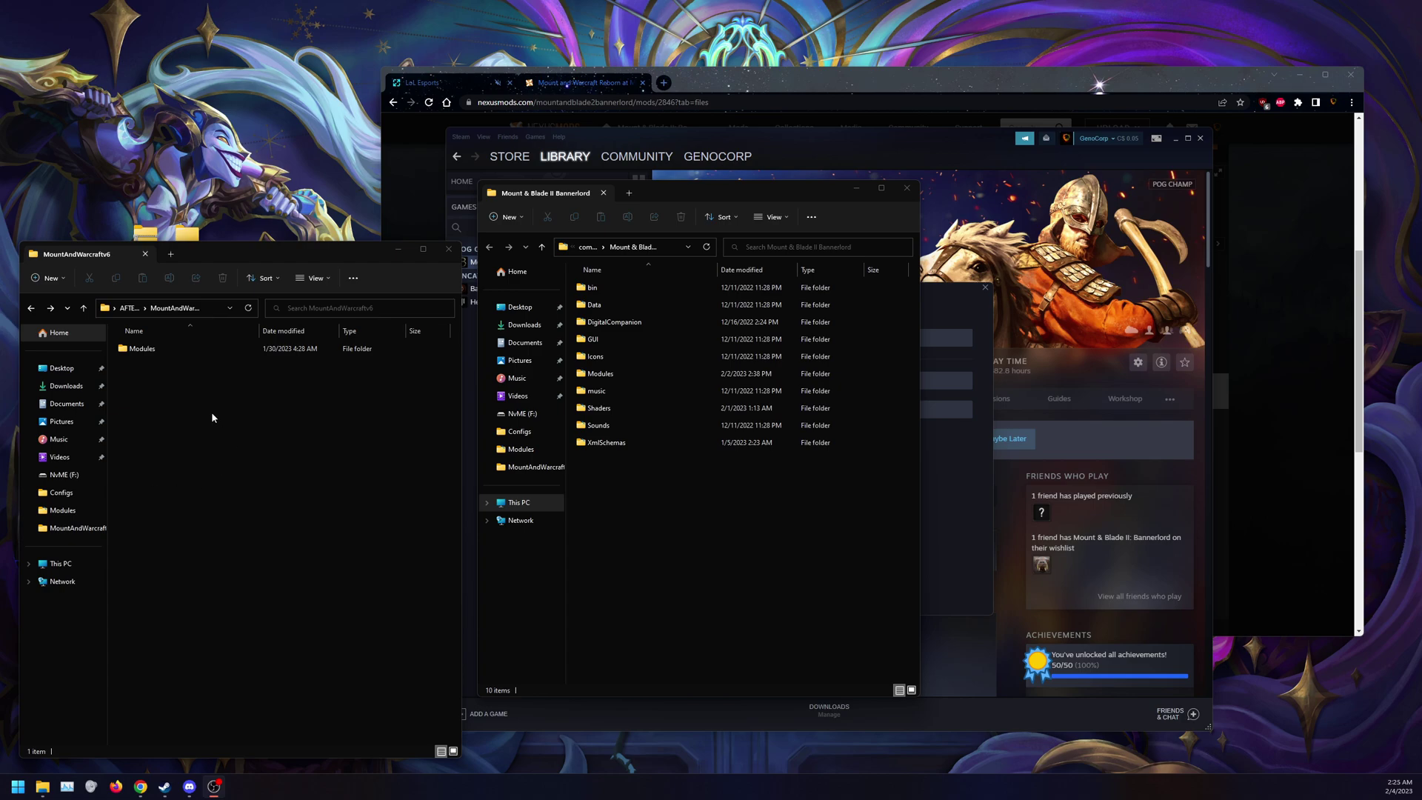
# Inspect the contents of the extracted mod's Modules folder and return to the MountAndWarcraftv6 folder
pyautogui.doubleClick(190, 351)
pyautogui.moveTo(198, 486); pyautogui.dragTo(226, 474)
pyautogui.click(178, 308)
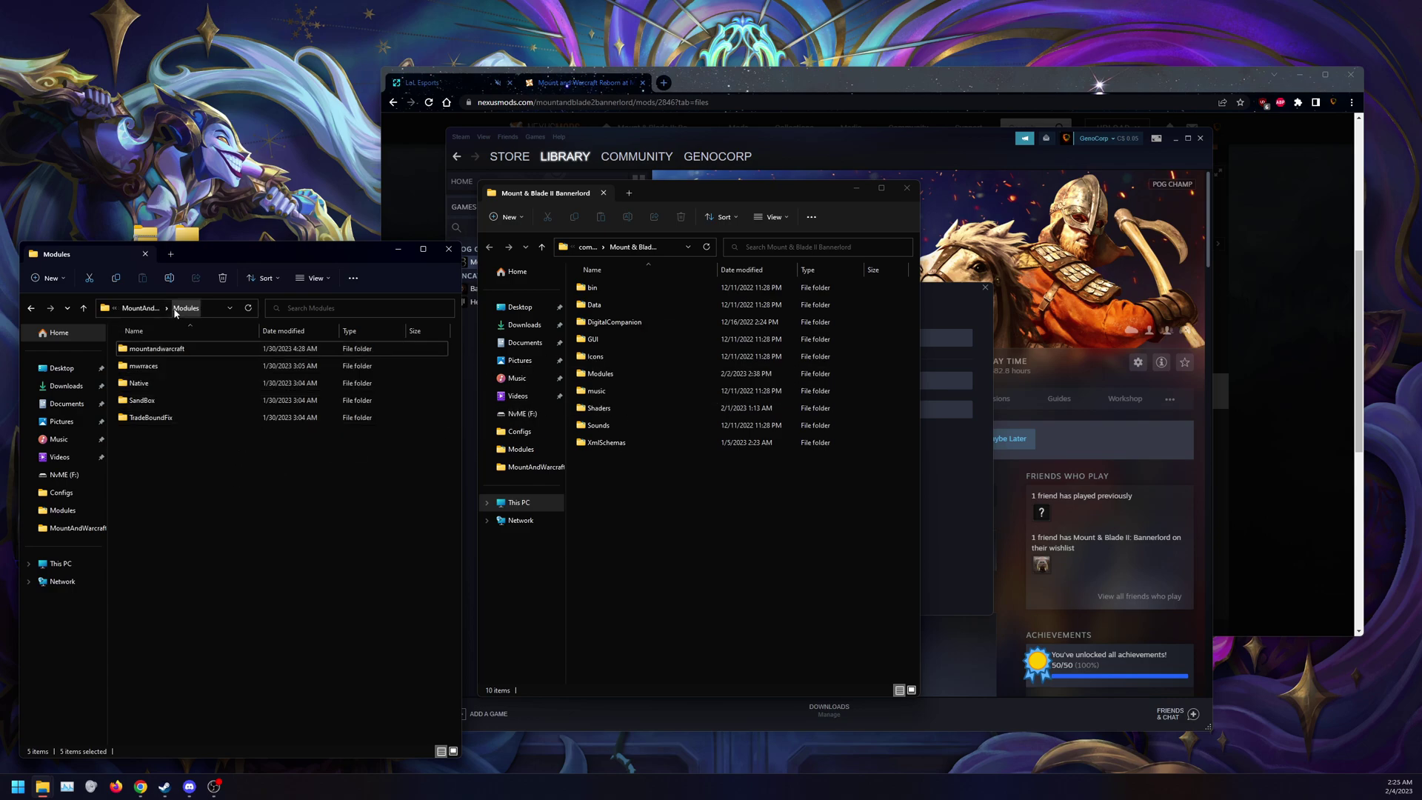
pyautogui.click(30, 308)
# Open the Modules folders of the mod and the game, and transfer all of the mod's module folders into the game's Modules folder
pyautogui.moveTo(145, 353); pyautogui.dragTo(636, 374)
pyautogui.doubleClick(254, 355)
pyautogui.hotkey('ctrl', 'a')
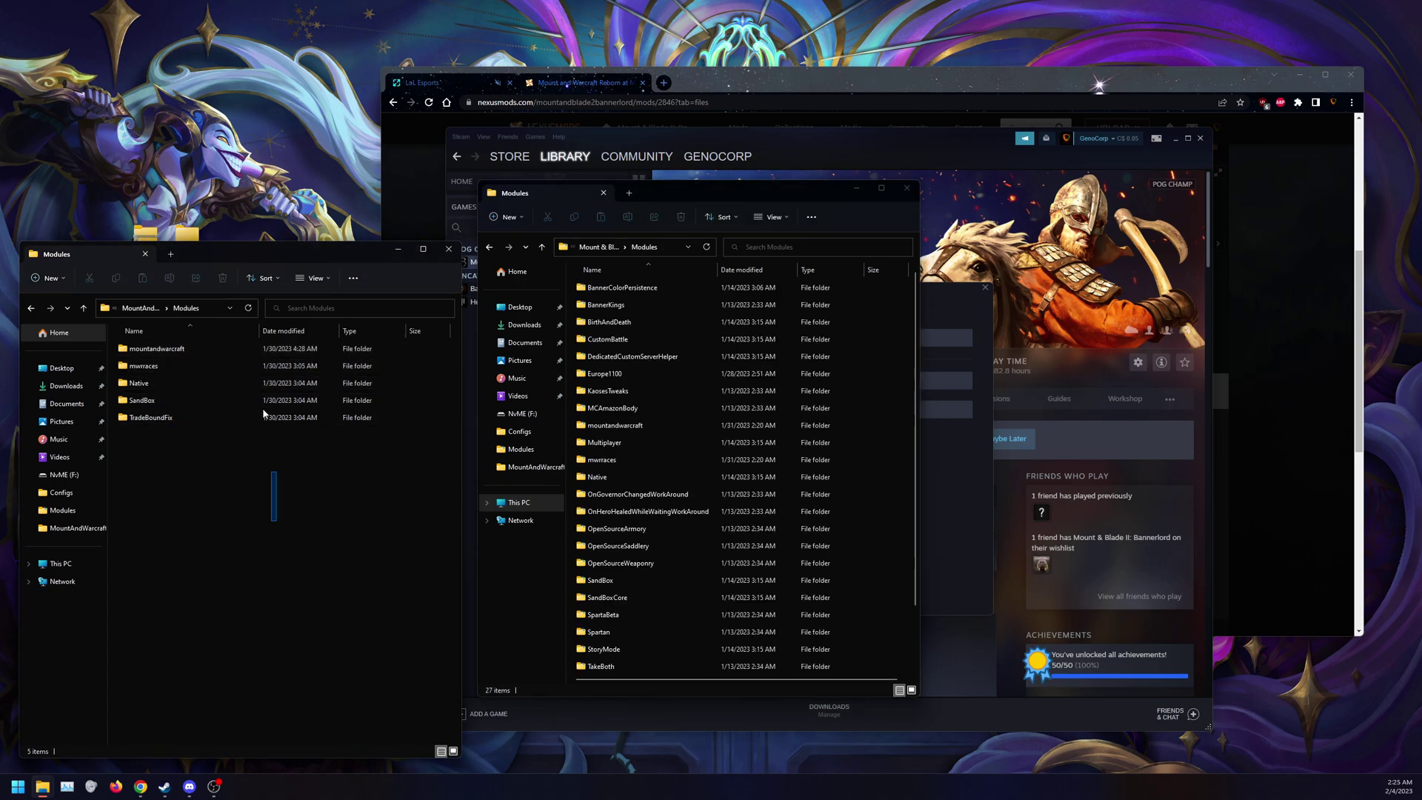
pyautogui.moveTo(203, 355); pyautogui.dragTo(904, 391)
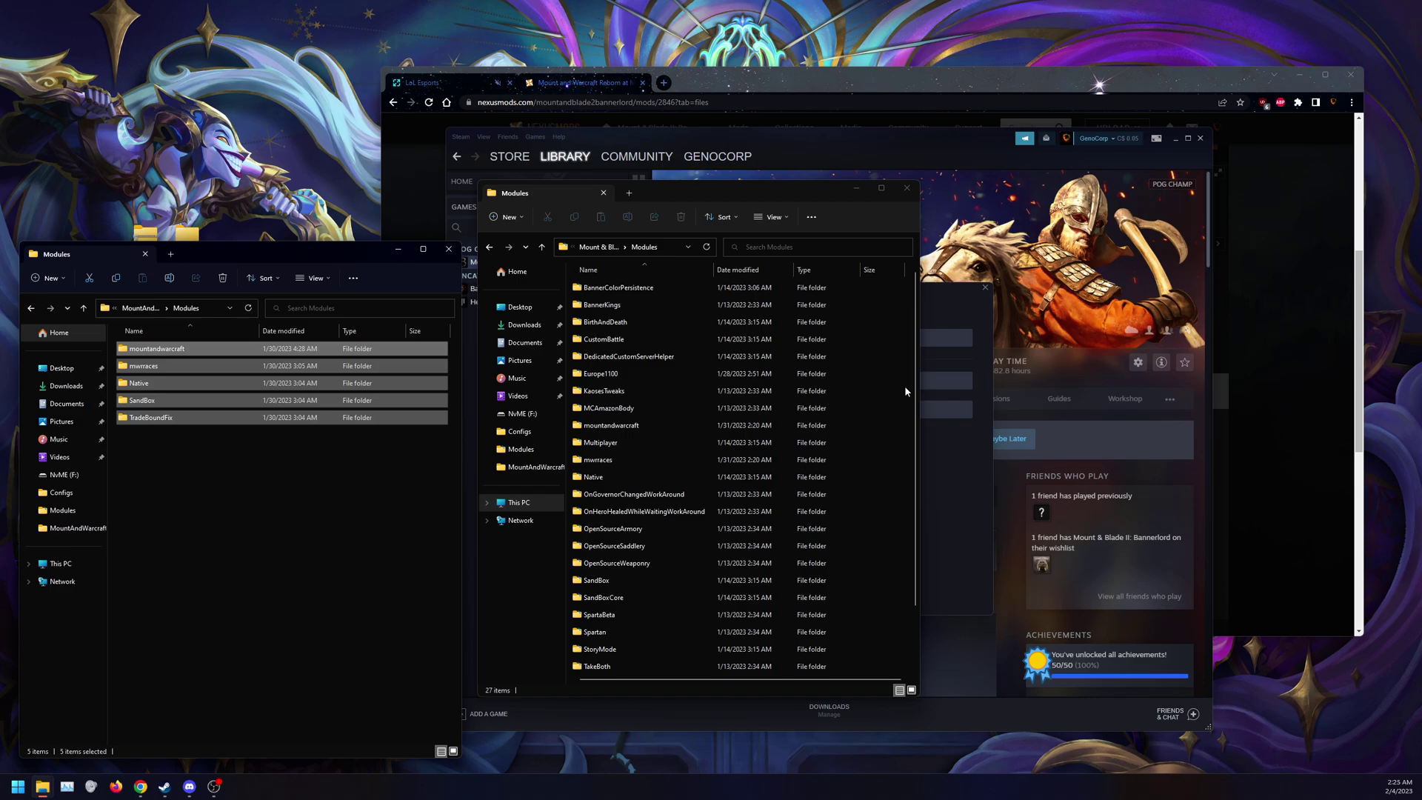
# Return to the MountAndWarcraftv6 folder, then close both folder windows and the game's properties dialog
pyautogui.click(189, 452)
pyautogui.hotkey('alt', 'Up')
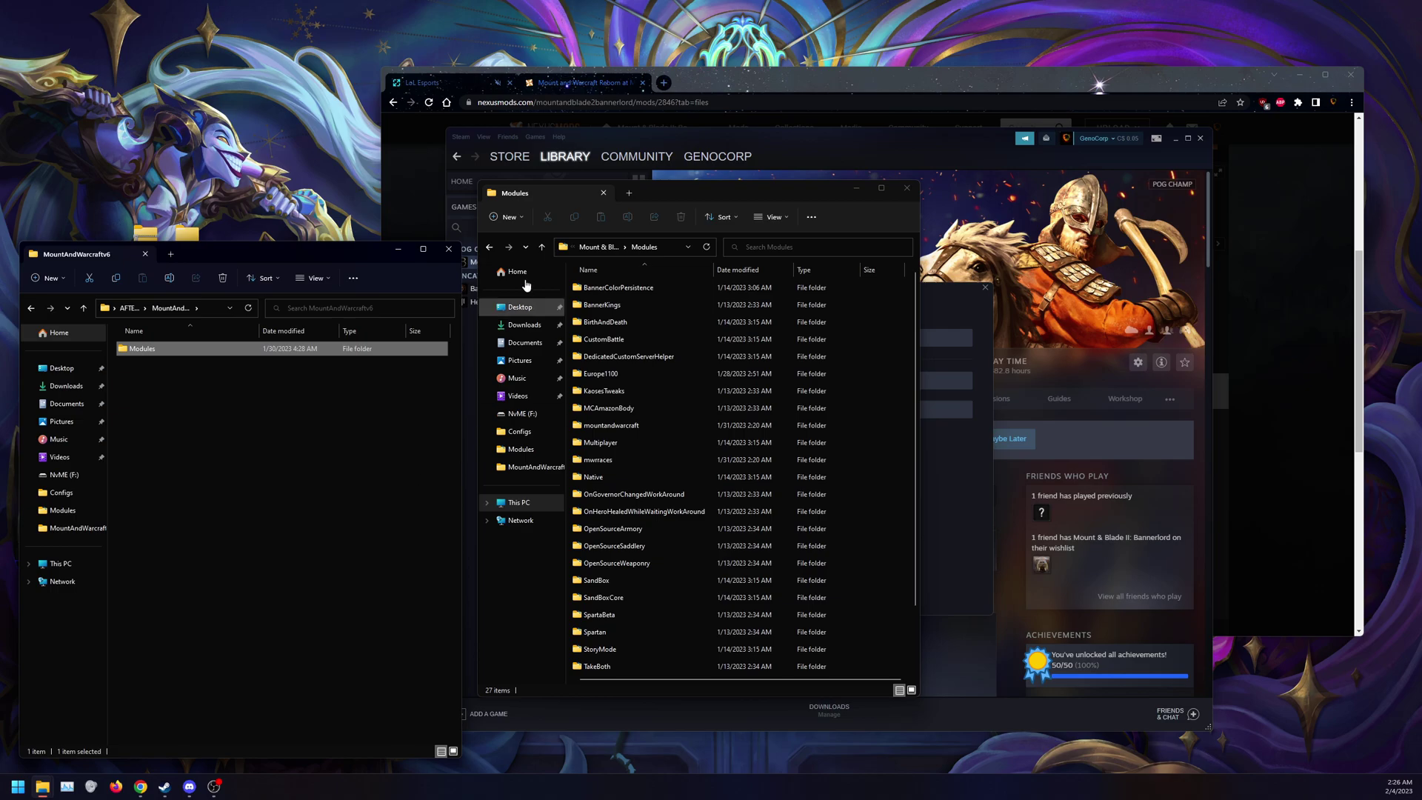
pyautogui.click(448, 248)
pyautogui.click(900, 188)
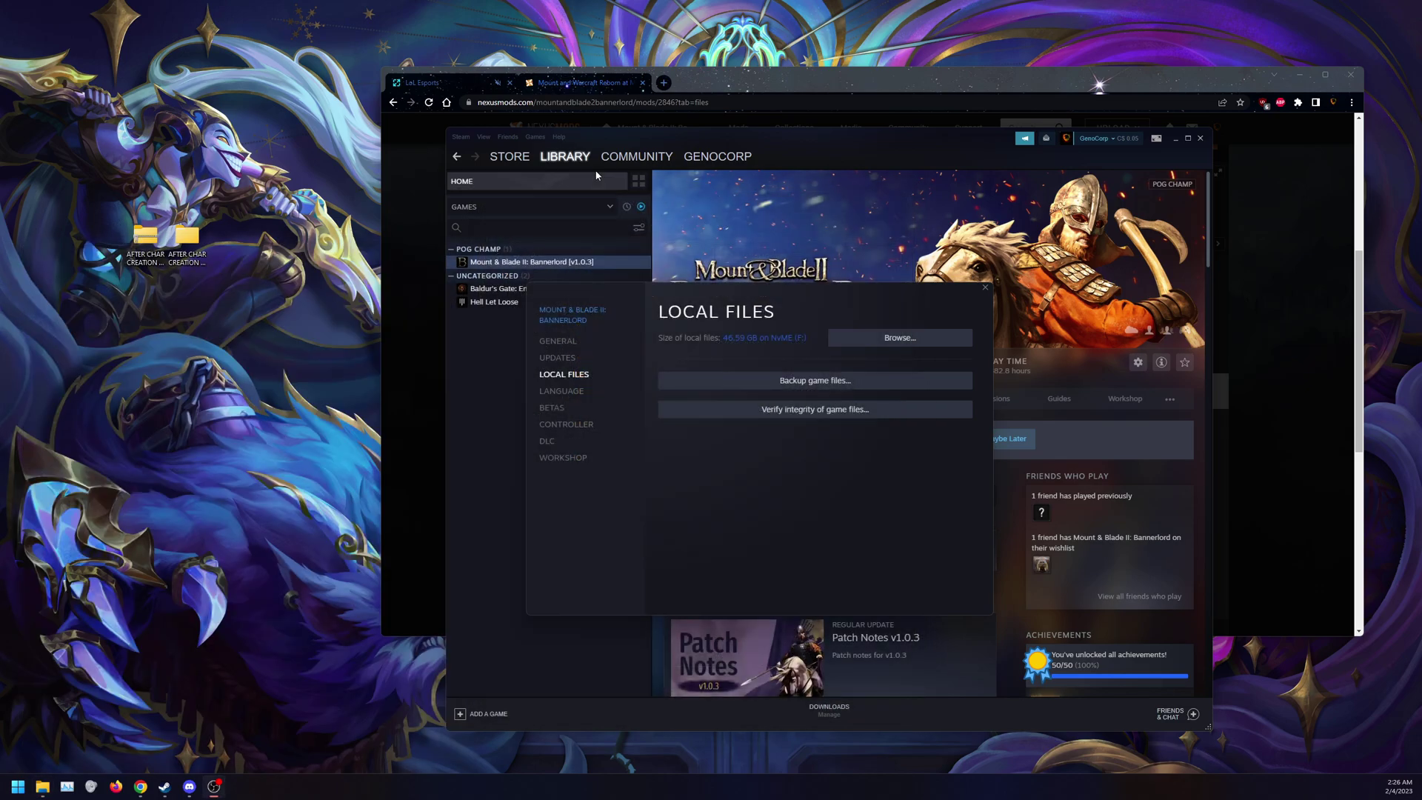
pyautogui.click(986, 288)
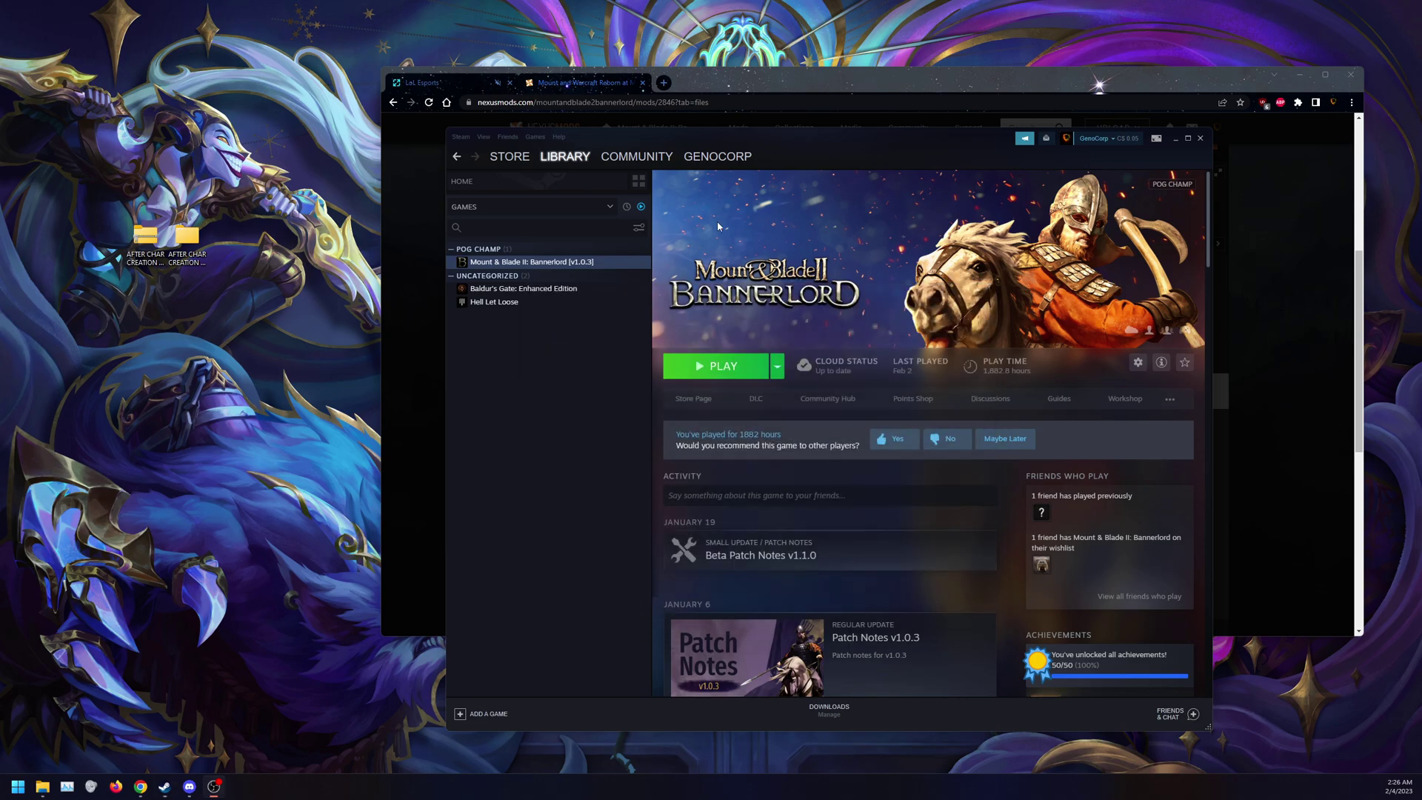
# Launch Bannerlord and check the launcher's mod list for Harmony, the native modules, MountAndWarcraft, mwrraces and TradeBoundFix
pyautogui.click(712, 365)
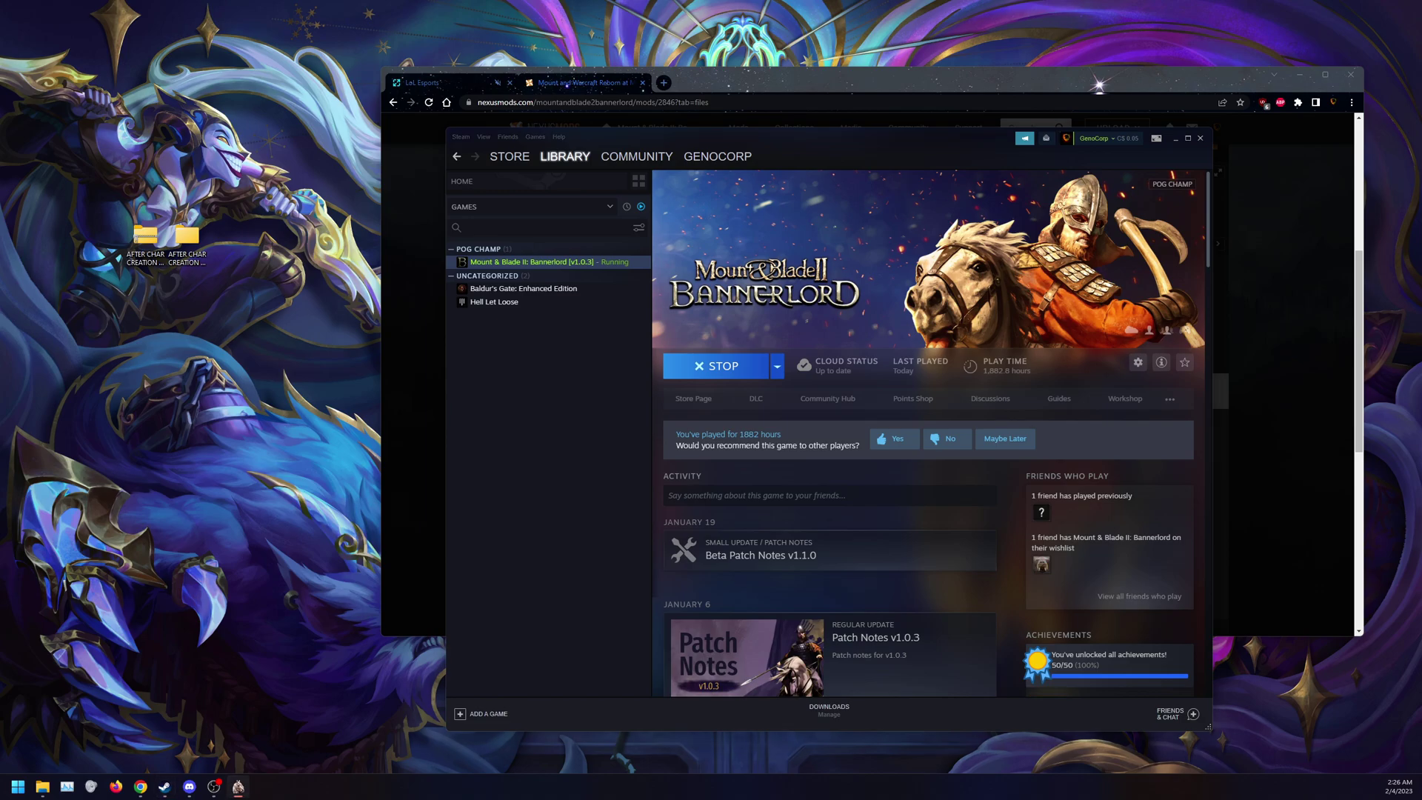
pyautogui.click(612, 275)
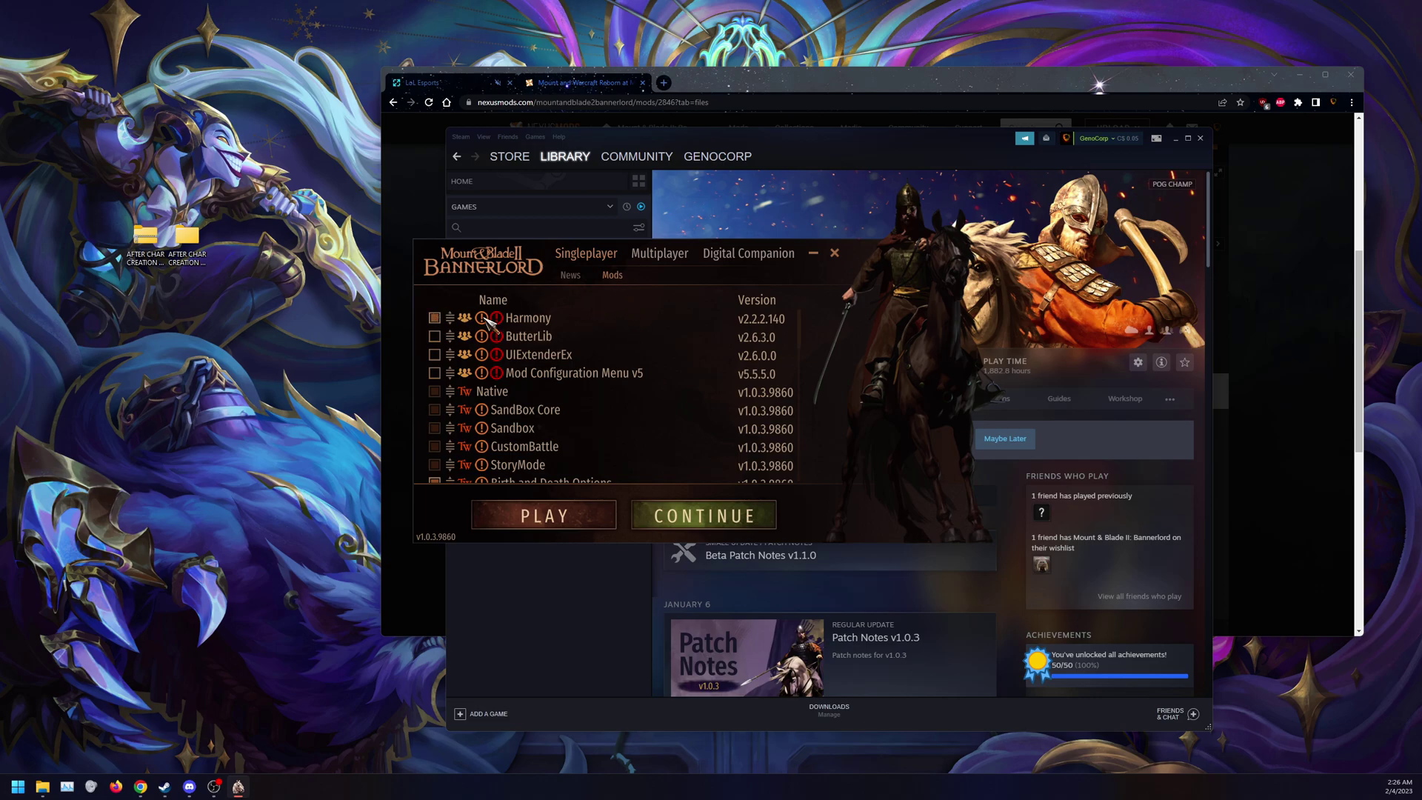
pyautogui.scroll(-1, 519, 392)
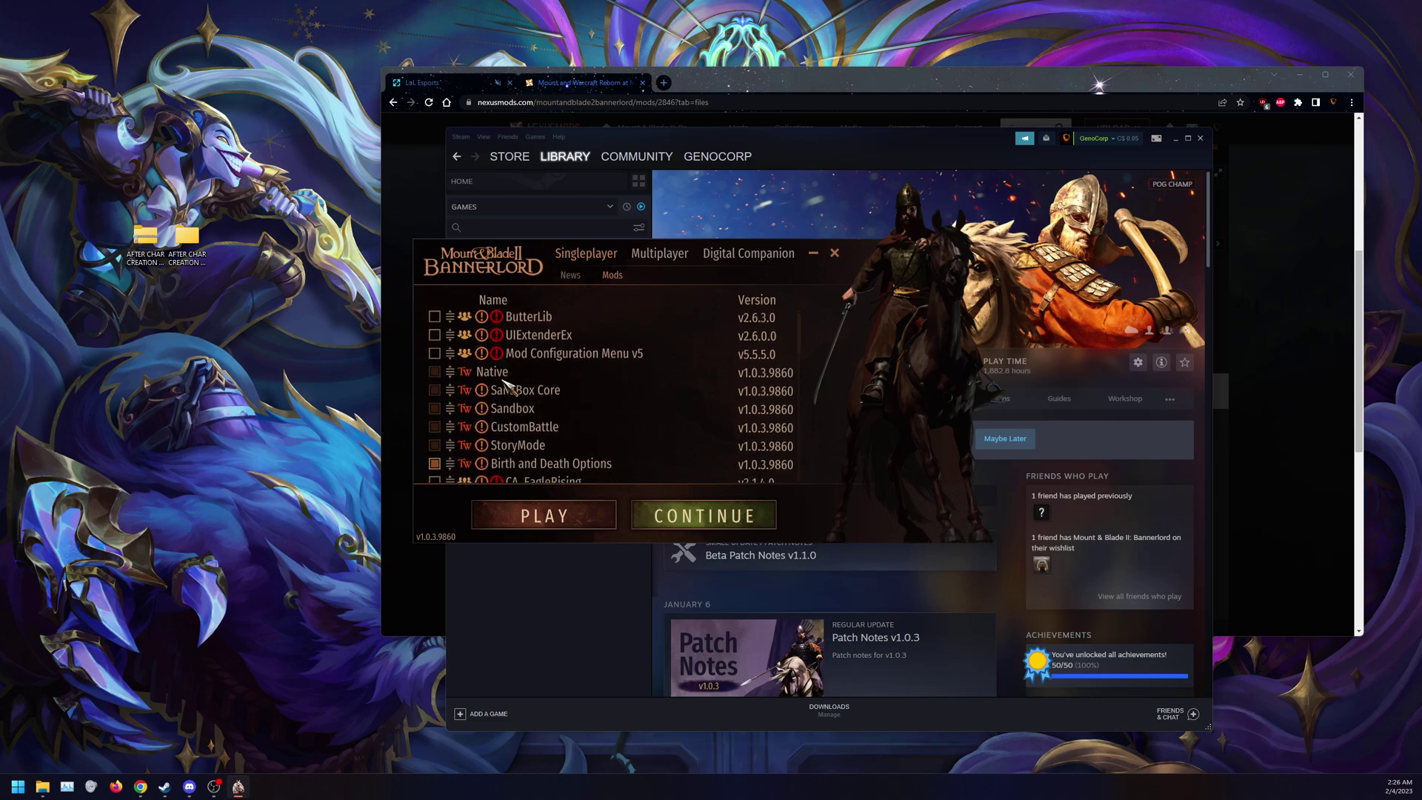
pyautogui.scroll(-1, 511, 408)
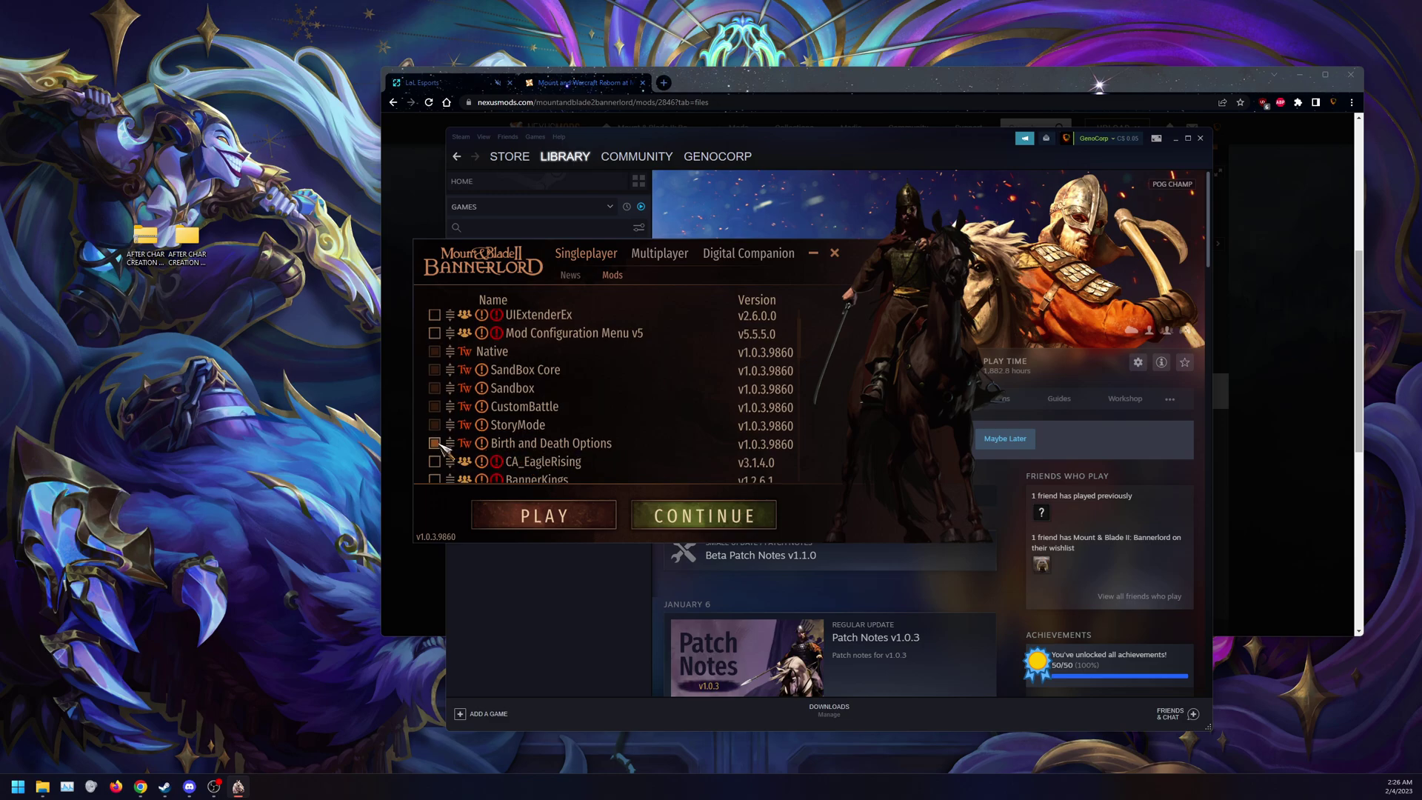
pyautogui.scroll(-11, 513, 320)
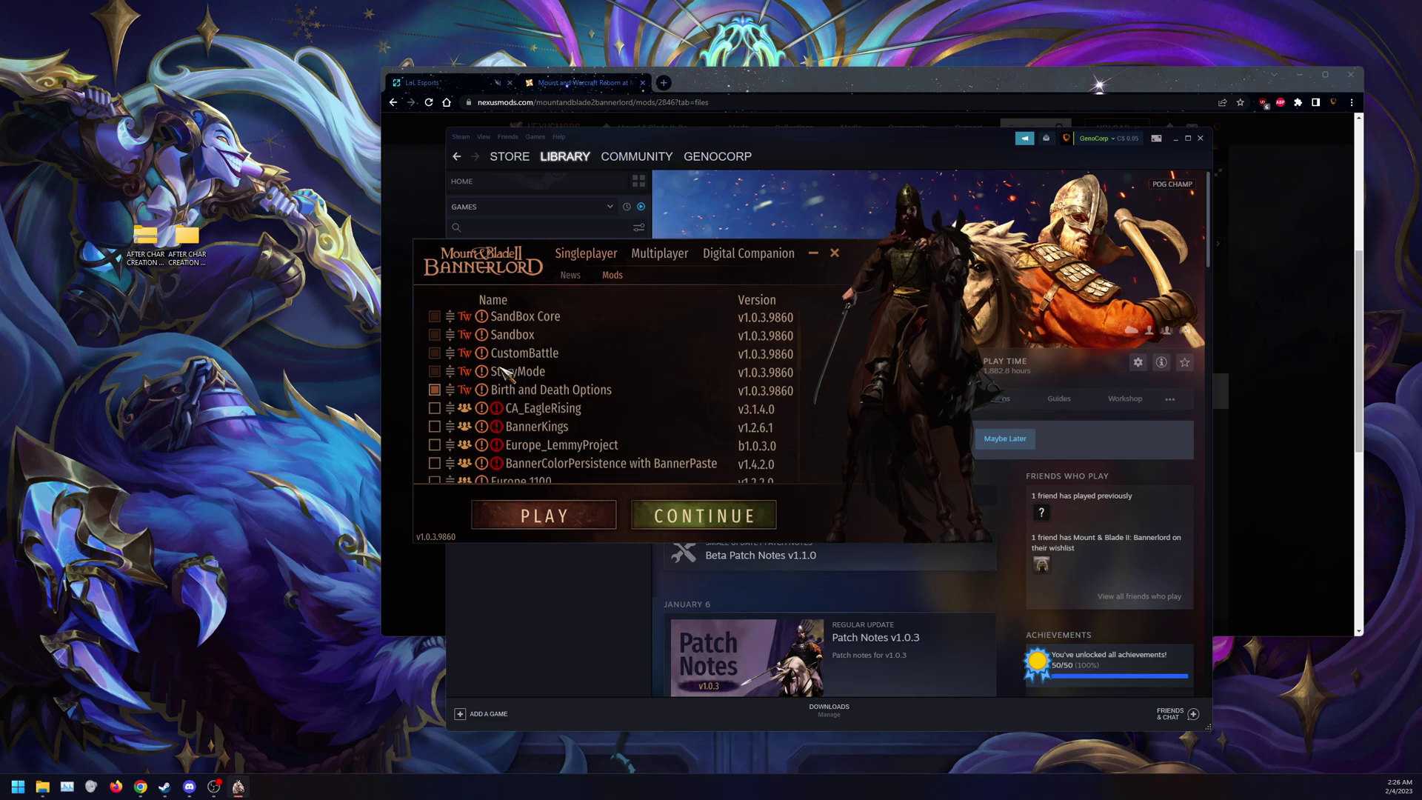
pyautogui.scroll(-20, 503, 371)
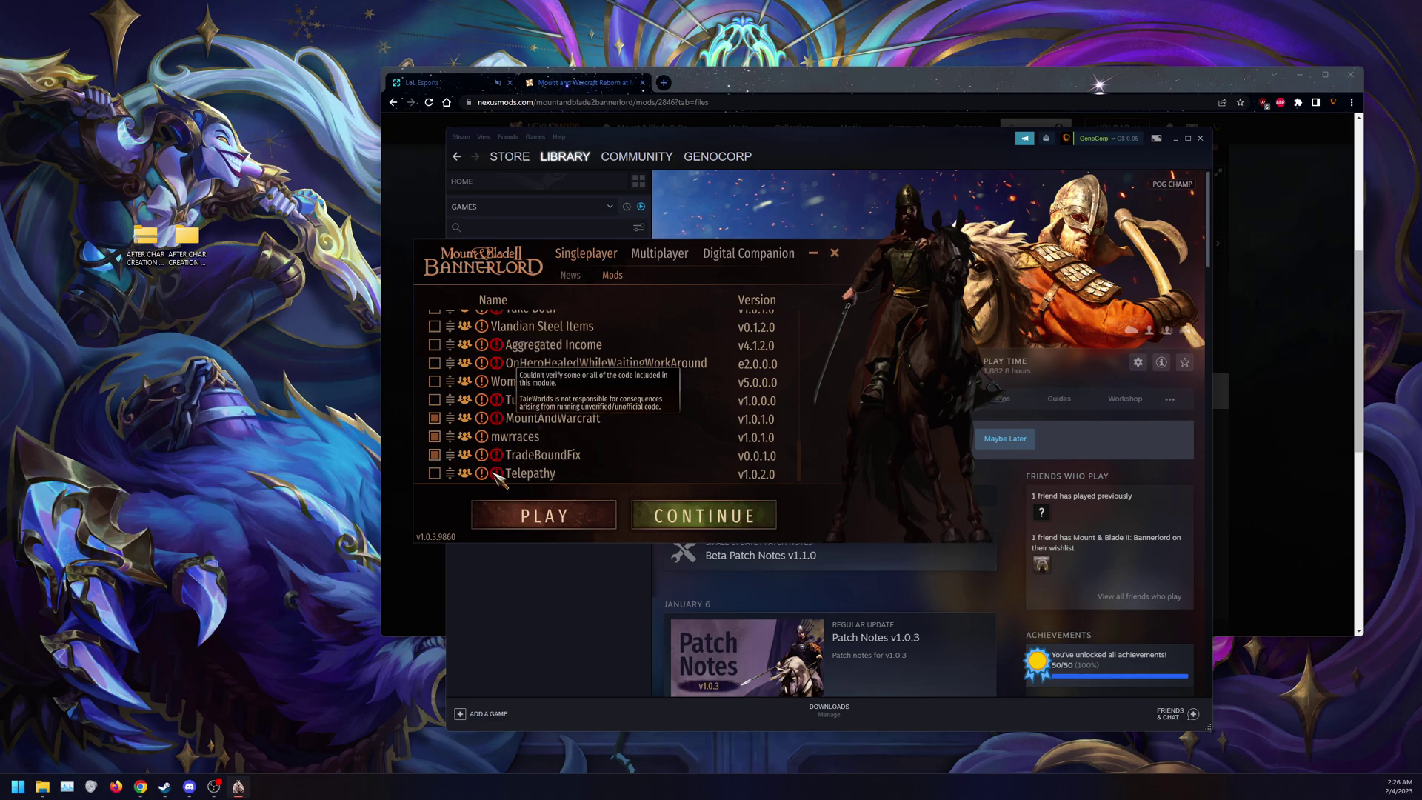
pyautogui.scroll(10, 518, 429)
pyautogui.scroll(10, 548, 431)
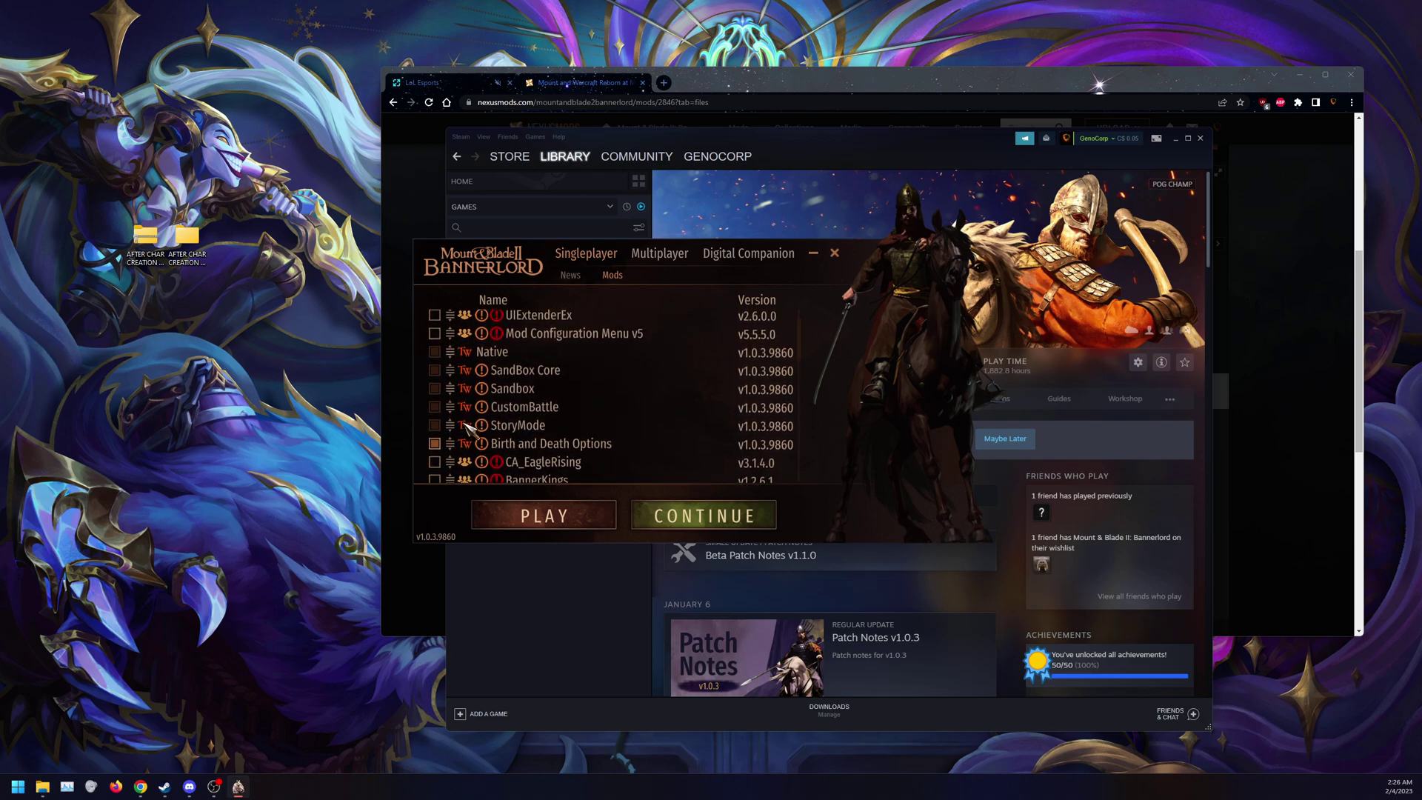
pyautogui.scroll(2, 489, 444)
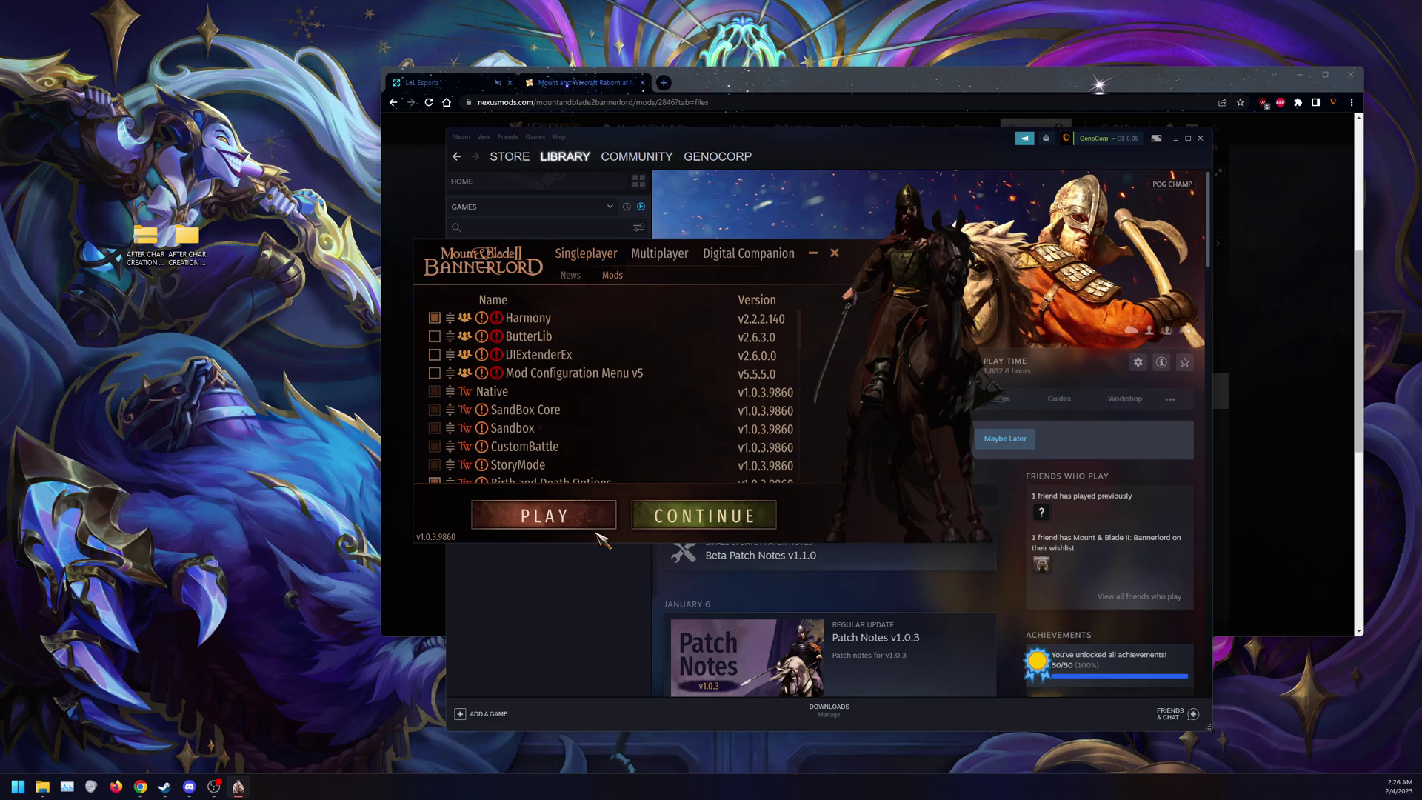
# Start the game with the enabled mods, confirm the launch, and begin a new SandBox game
pyautogui.click(545, 516)
pyautogui.click(752, 516)
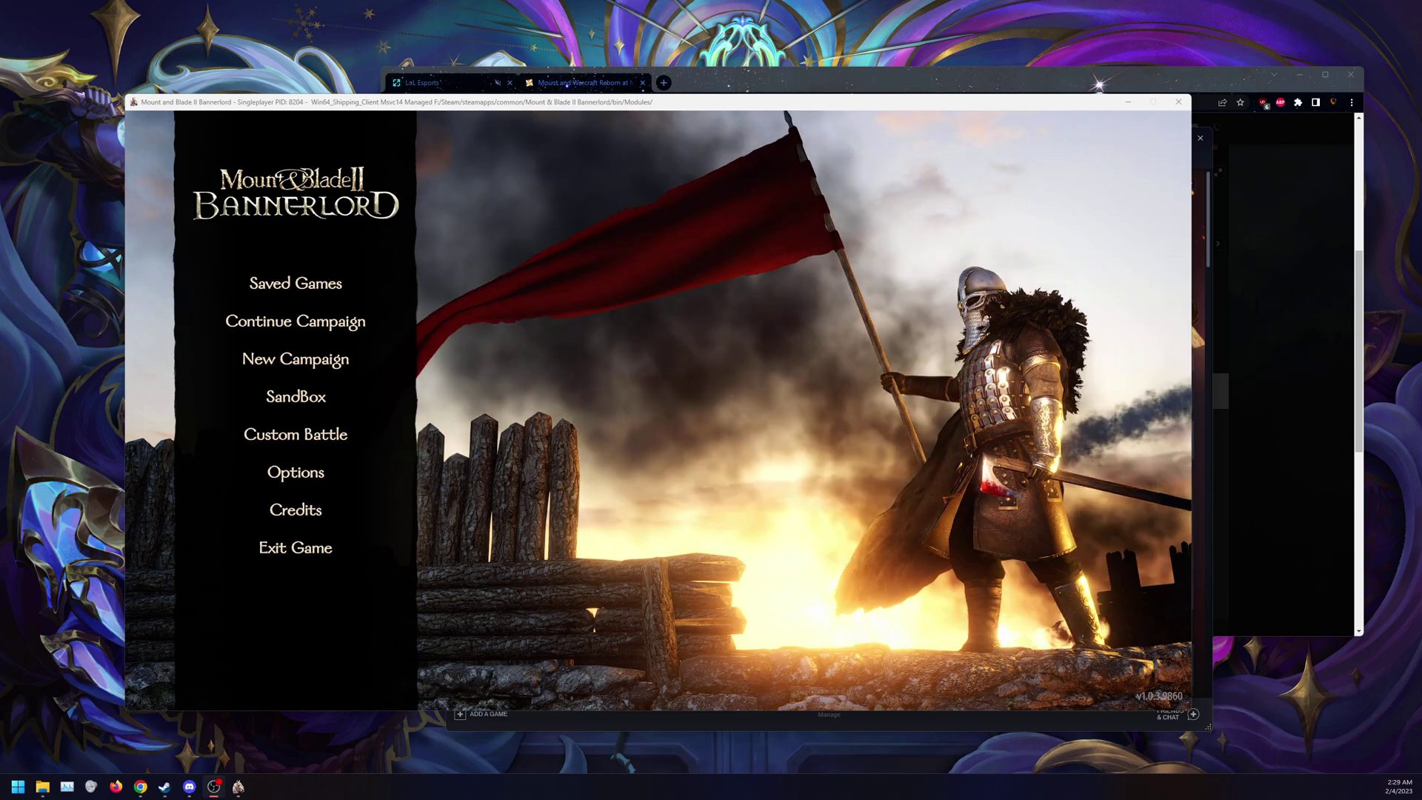
pyautogui.click(296, 396)
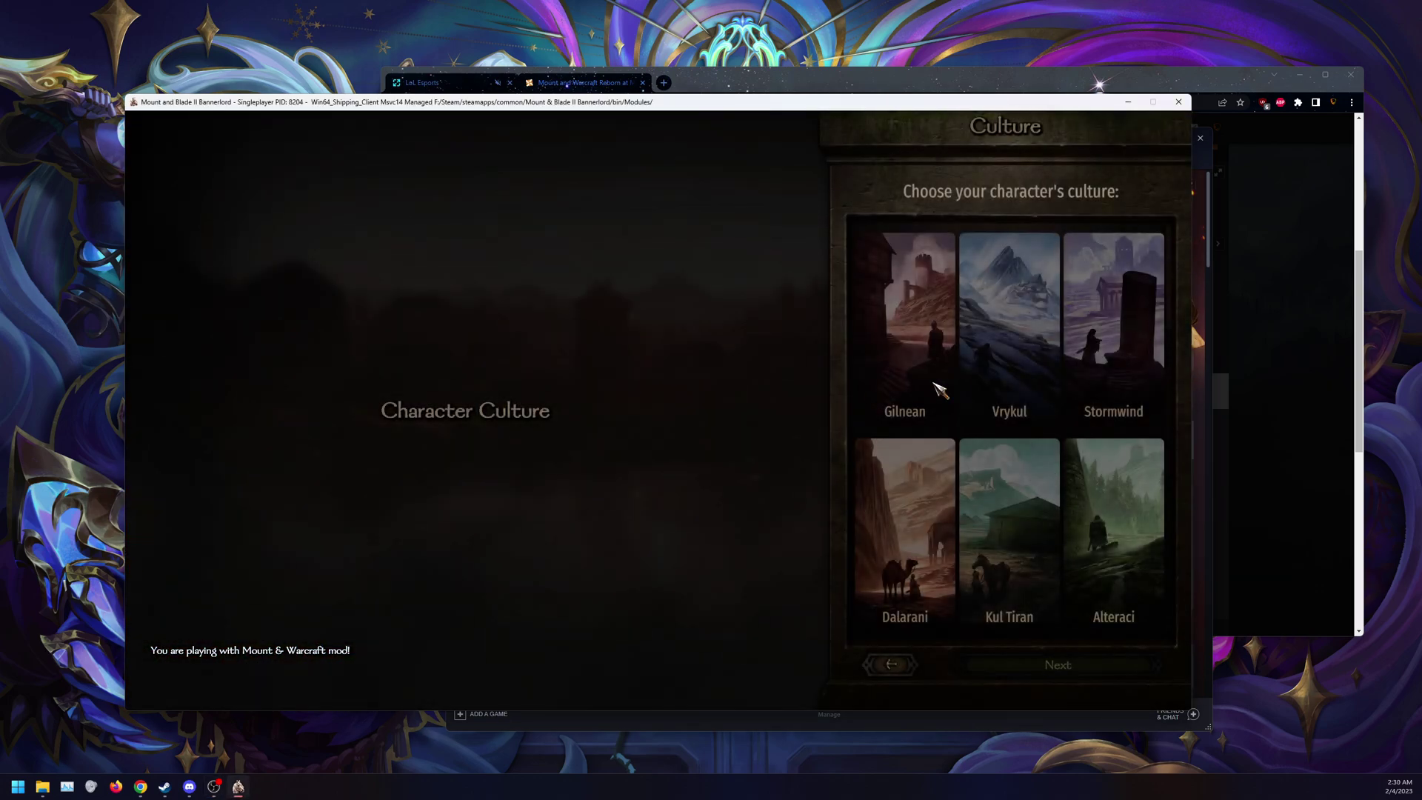
# Choose the Stormwind culture and set the character's race to orc
pyautogui.click(1113, 326)
pyautogui.click(1057, 664)
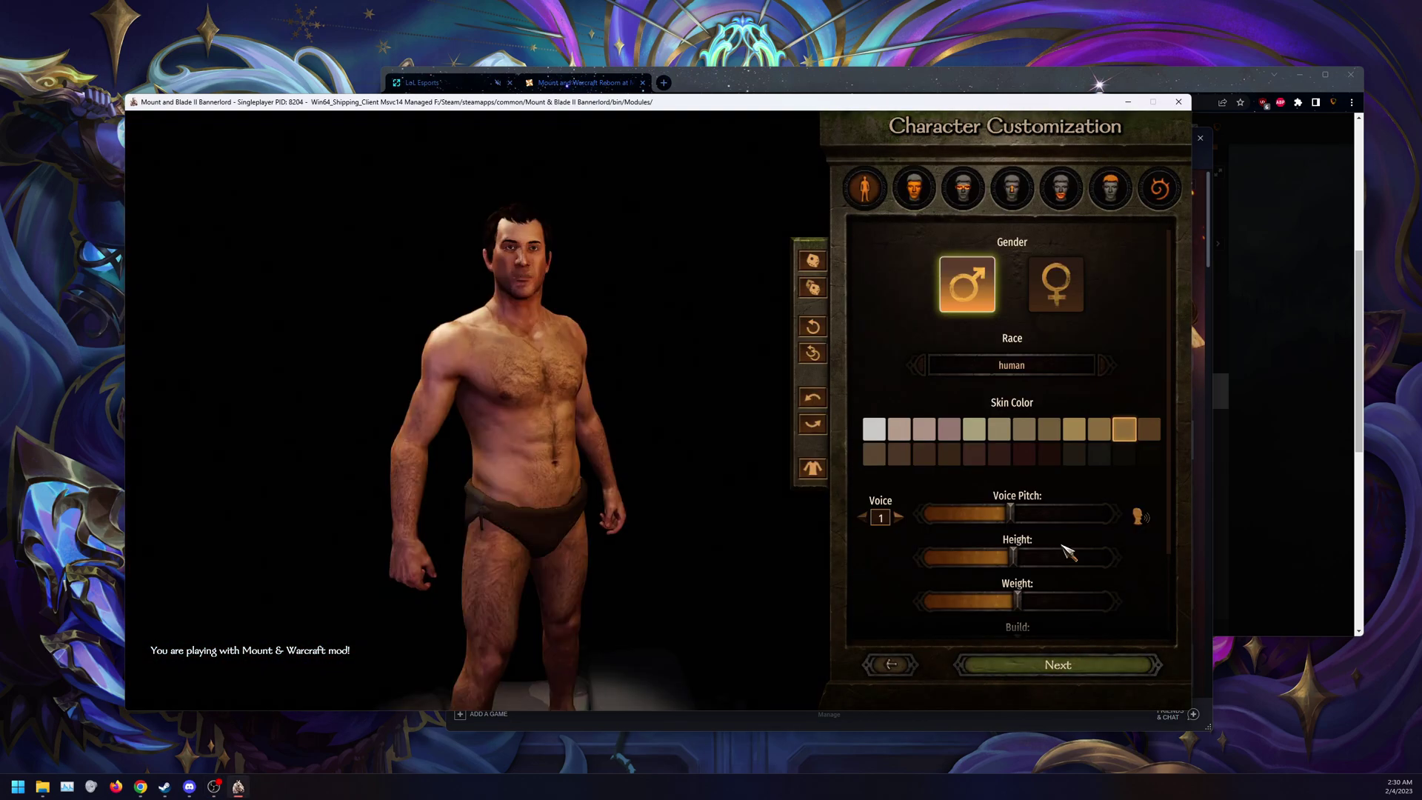
pyautogui.click(1011, 365)
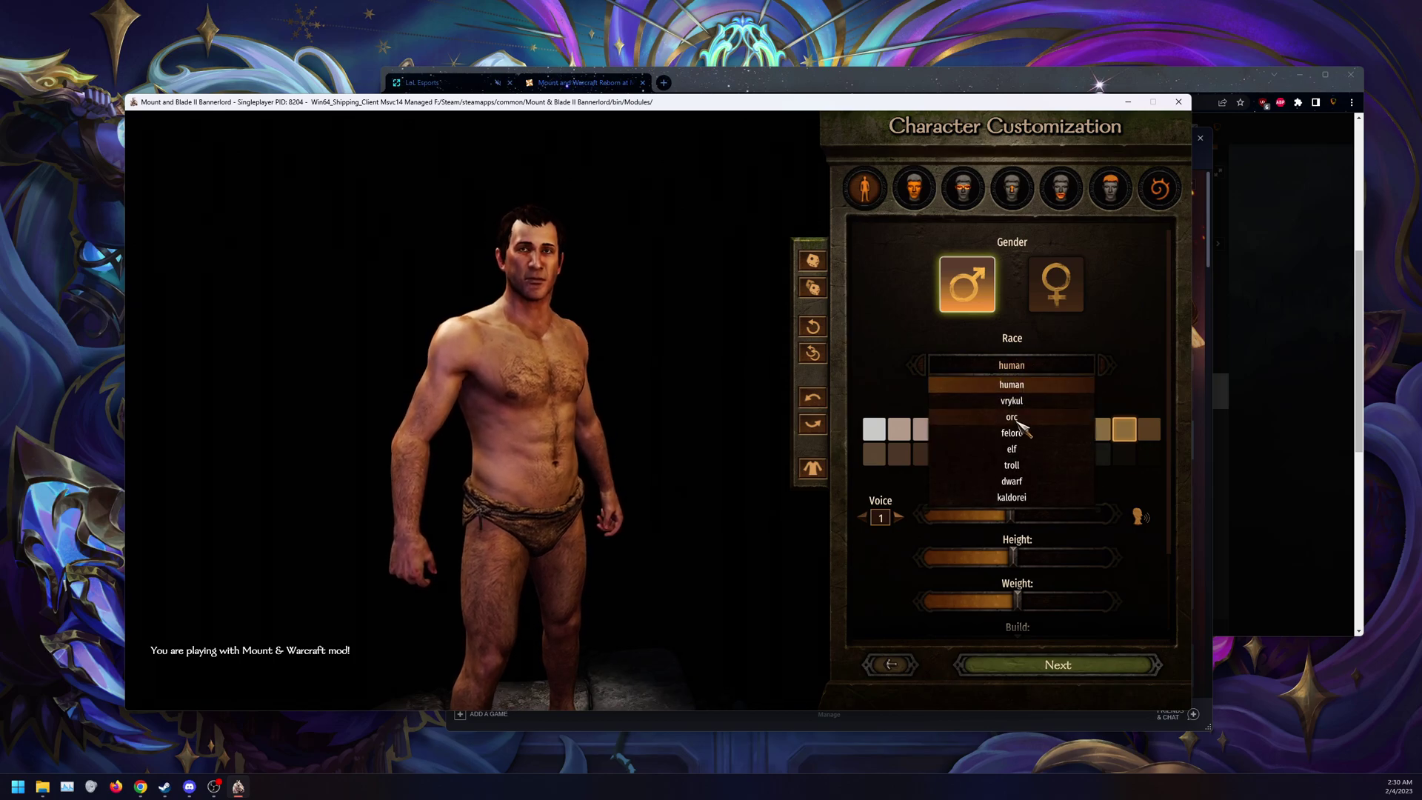
pyautogui.click(1014, 416)
pyautogui.click(1058, 663)
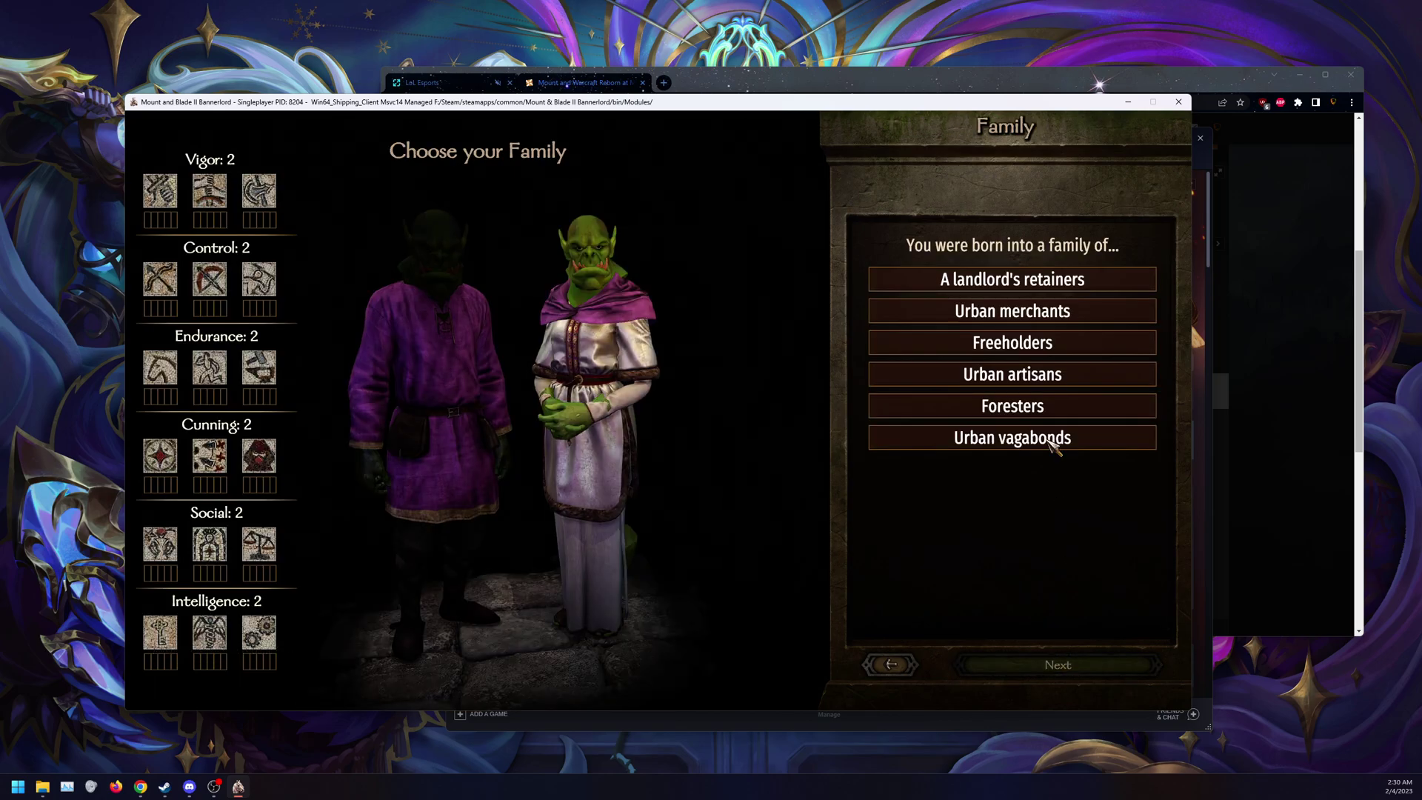
# Choose the character's backstory, with a family of urban artisans and money invested in land as the biggest achievement
pyautogui.click(1012, 373)
pyautogui.click(1057, 664)
pyautogui.click(1030, 374)
pyautogui.click(1057, 664)
pyautogui.click(1025, 363)
pyautogui.click(1058, 664)
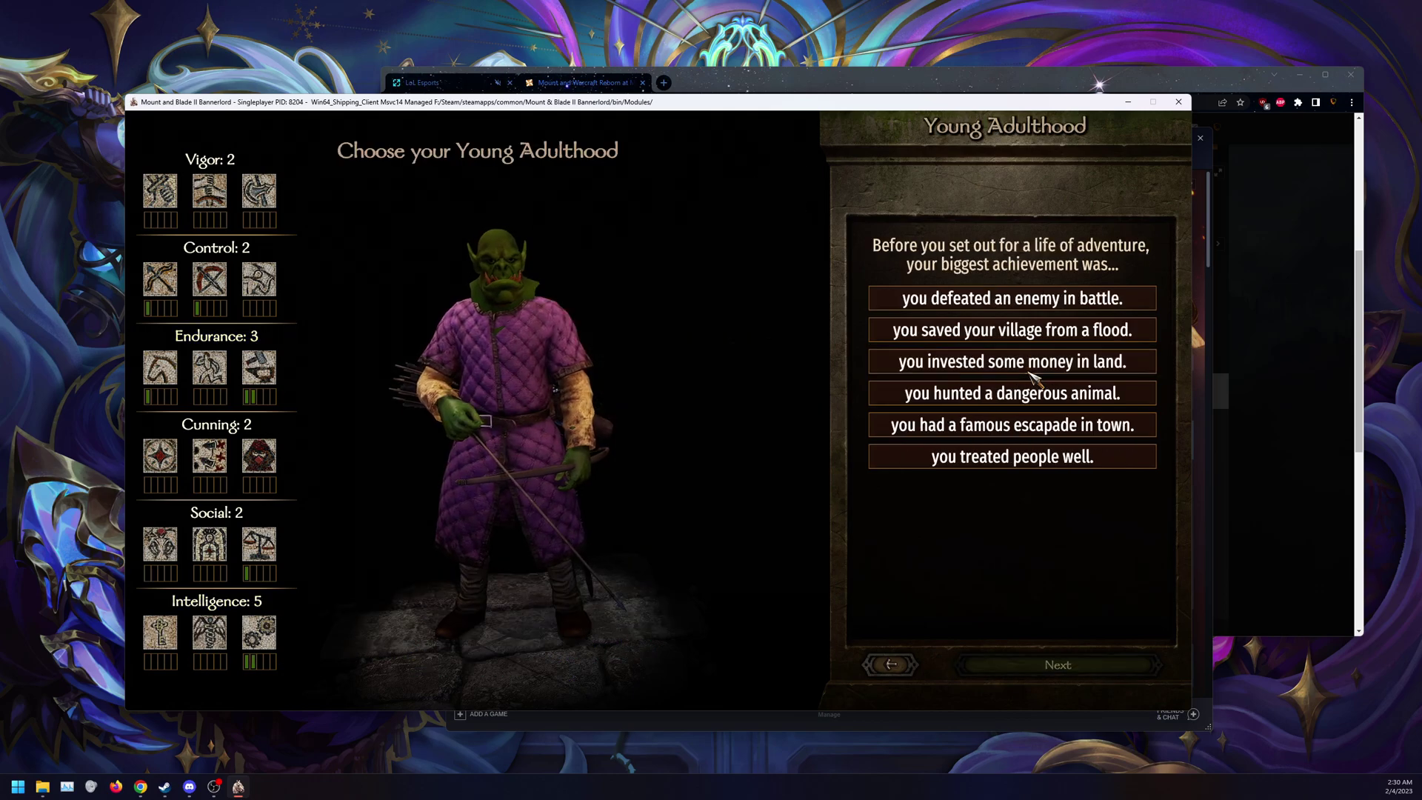
pyautogui.click(1030, 363)
pyautogui.click(1058, 664)
pyautogui.click(1029, 363)
pyautogui.click(1057, 664)
# Choose the curled beast sigil in the third row for the clan banner and continue to the difficulty settings with the default entries
pyautogui.click(1012, 377)
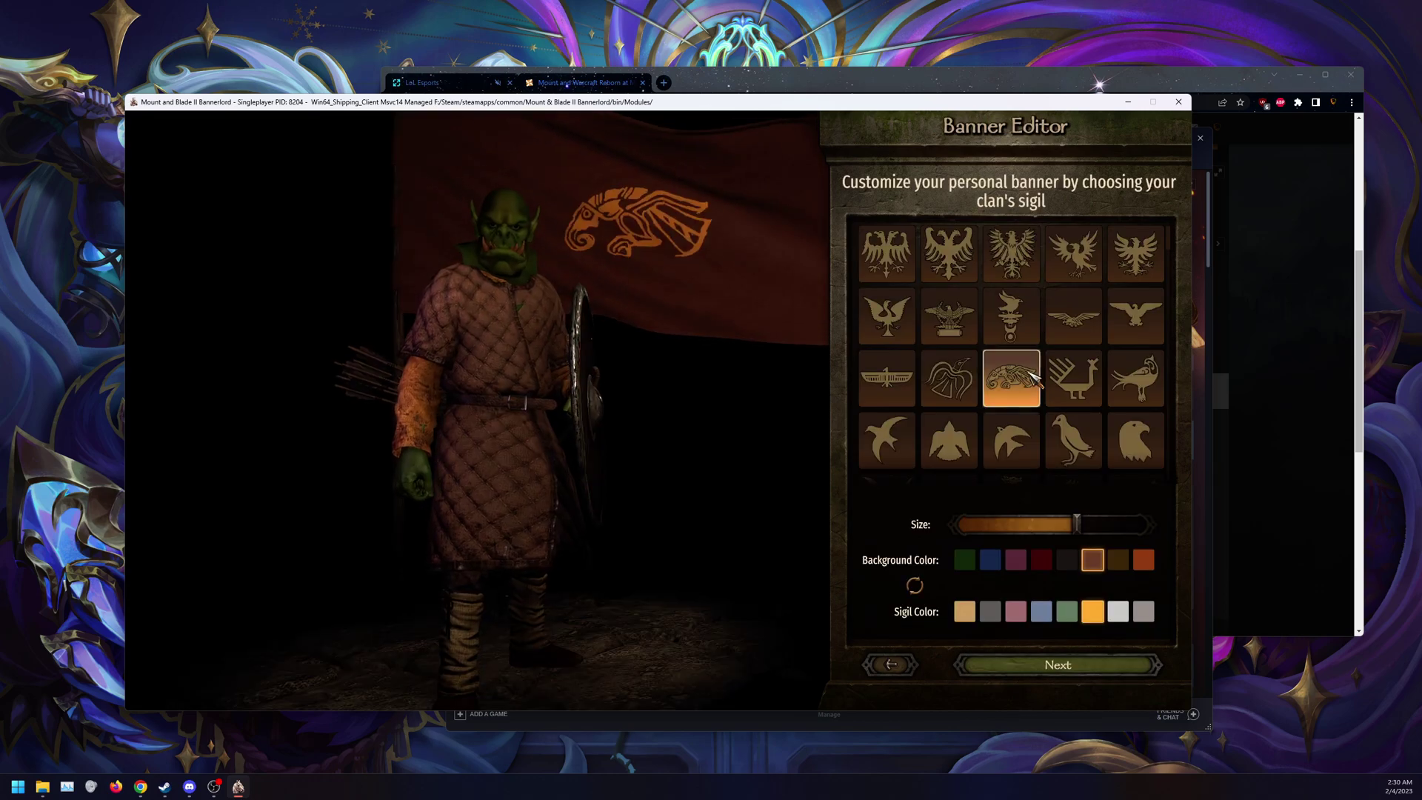
pyautogui.press('Return')
pyautogui.press('Return')
pyautogui.scroll(-5, 1037, 378)
pyautogui.press('Return')
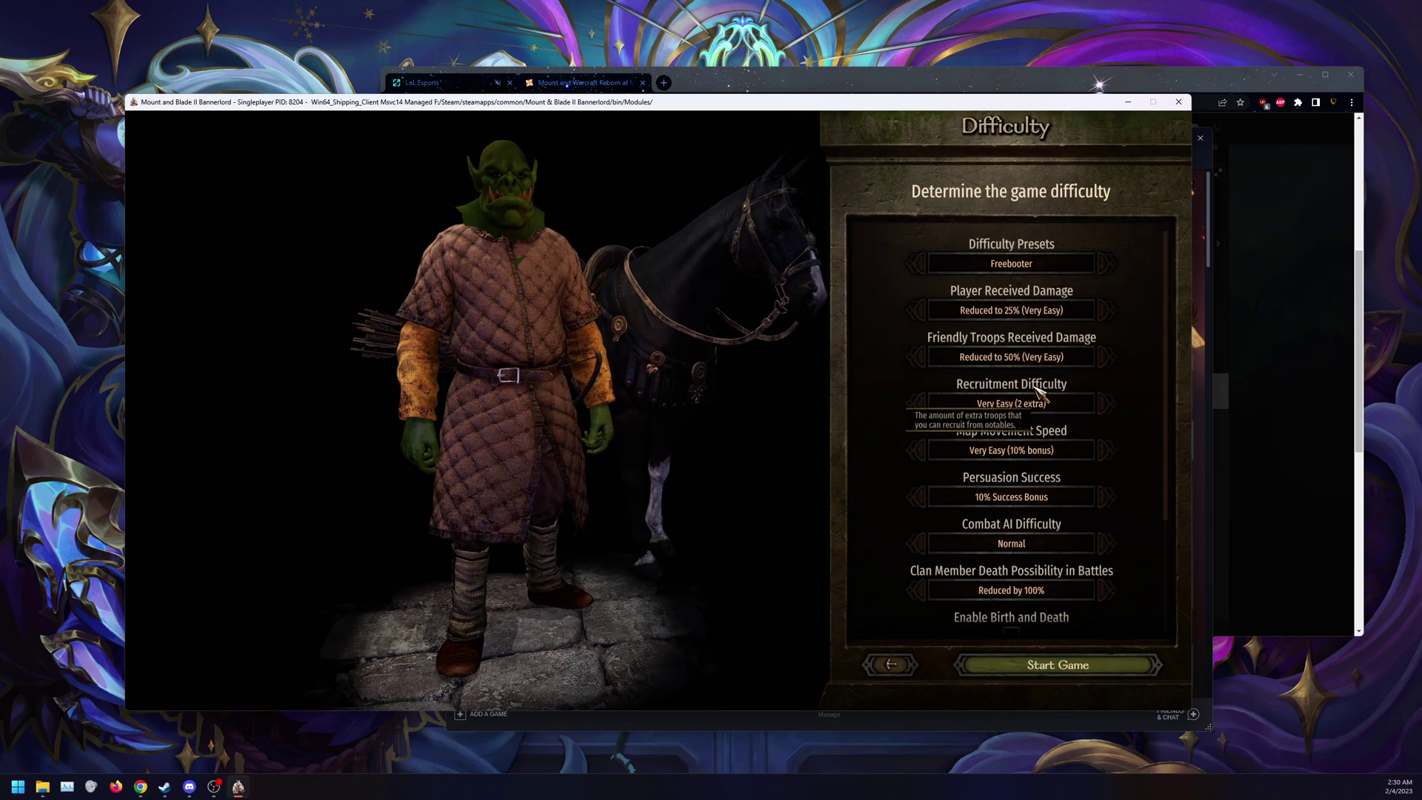
# Review the Freebooter difficulty settings, start the game, and view the whole Warcraft campaign map
pyautogui.scroll(-3, 1039, 391)
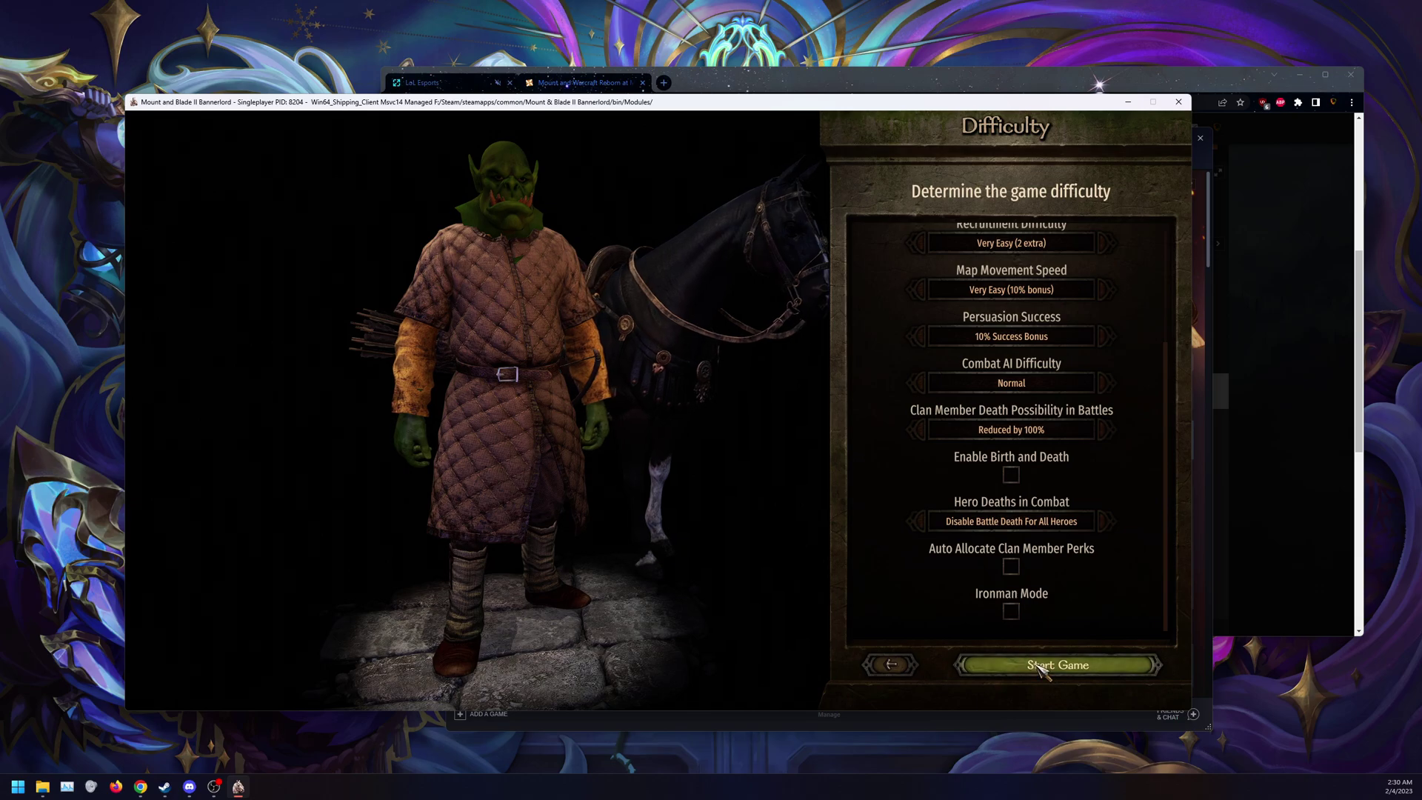
pyautogui.click(1040, 667)
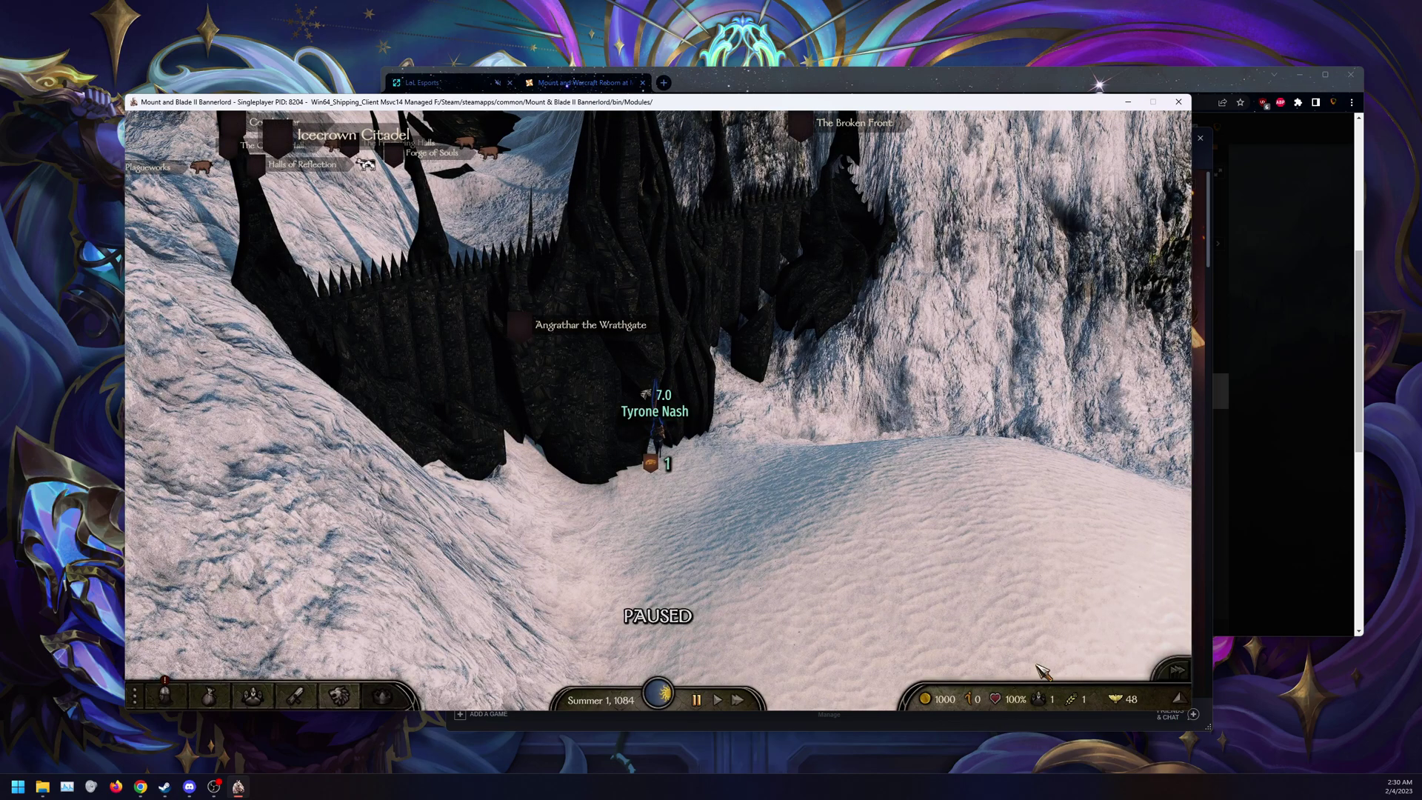
pyautogui.scroll(-10, 720, 464)
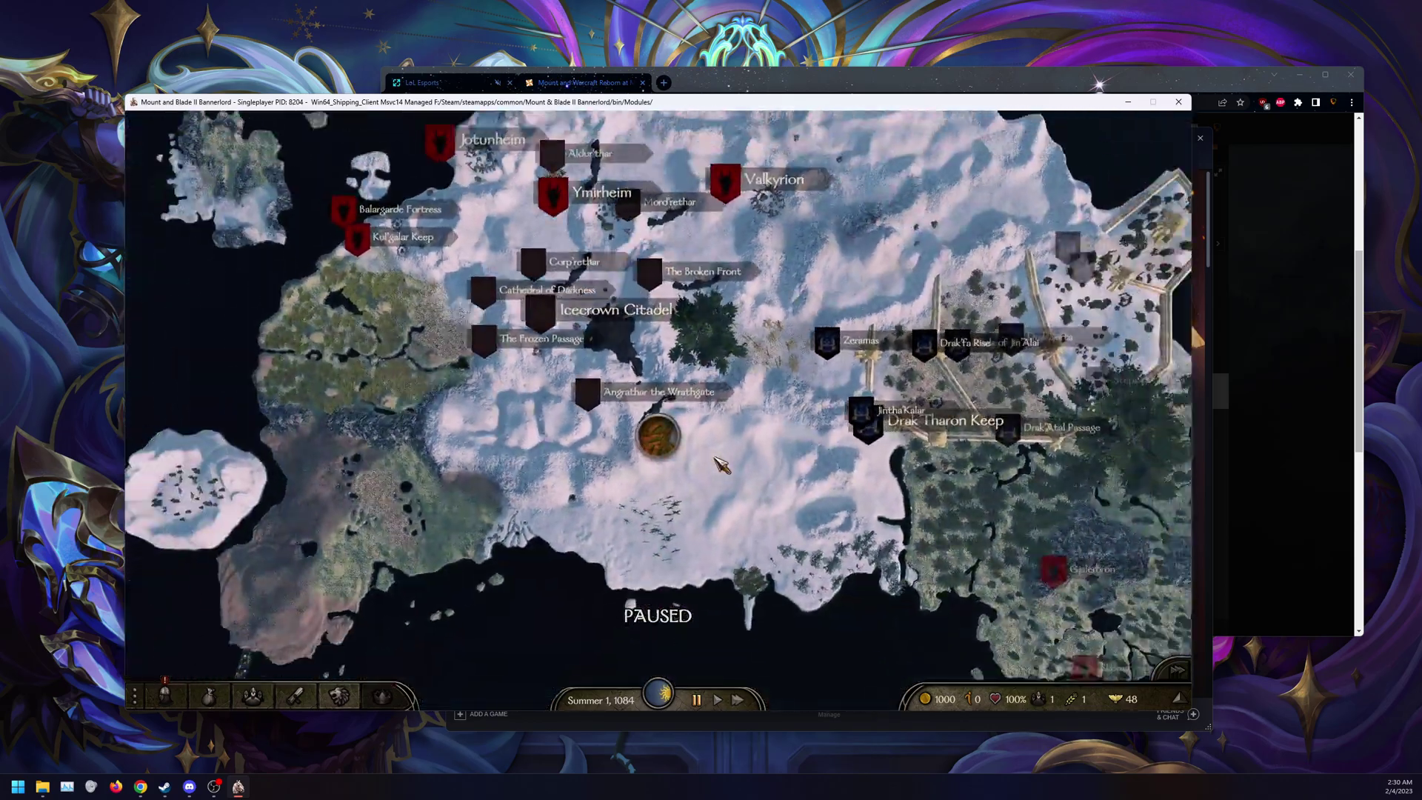
pyautogui.scroll(-5, 716, 459)
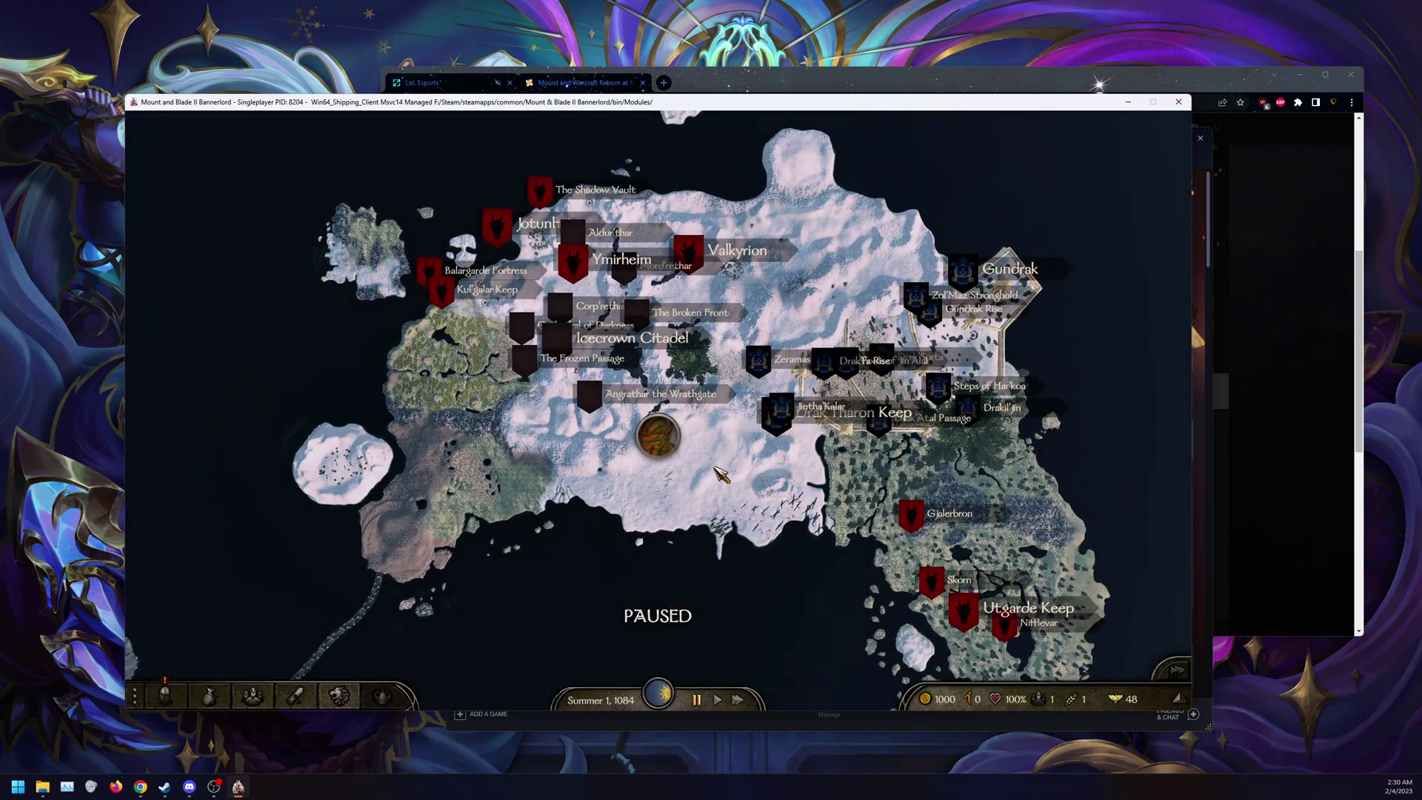